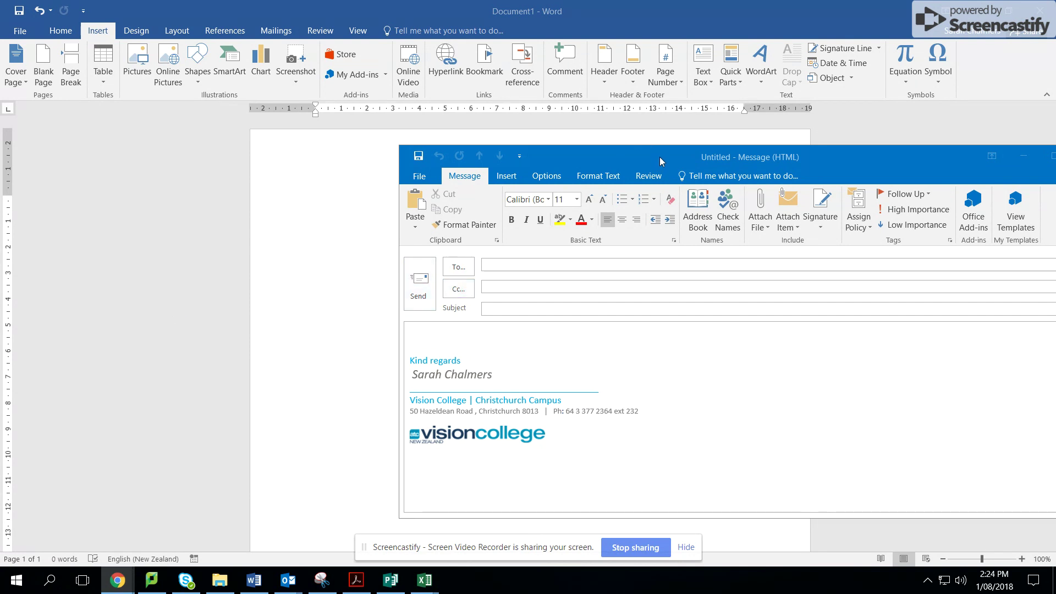
Move the new Outlook message window, which shows the Vision College signature, higher on screen.
left_click_drag(659, 157, 671, 117)
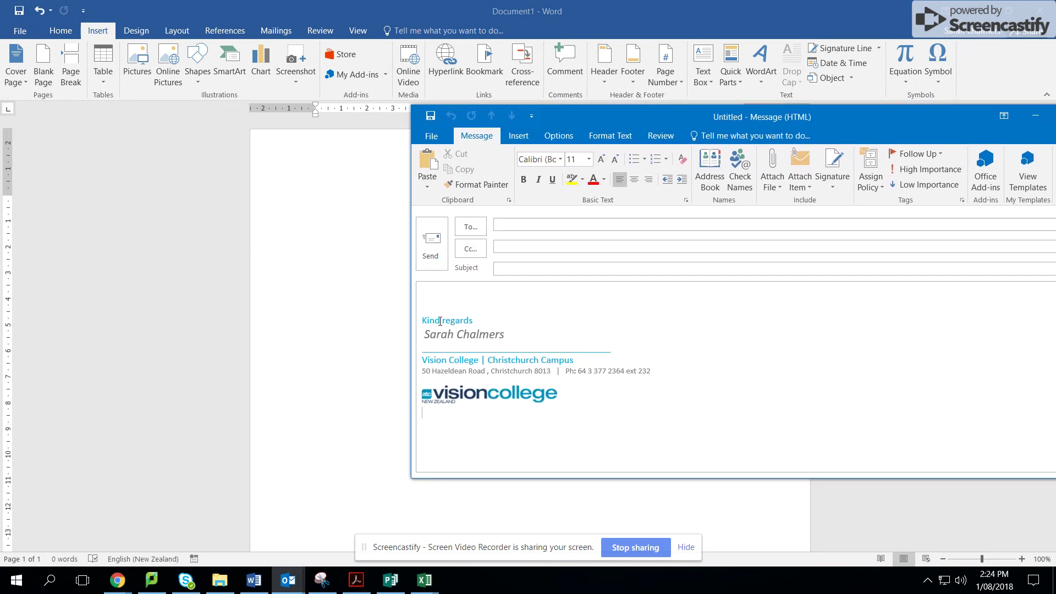
Select the whole Vision College signature down through the logo, then switch to Word.
left_click_drag(443, 320, 577, 405)
key("ctrl+c")
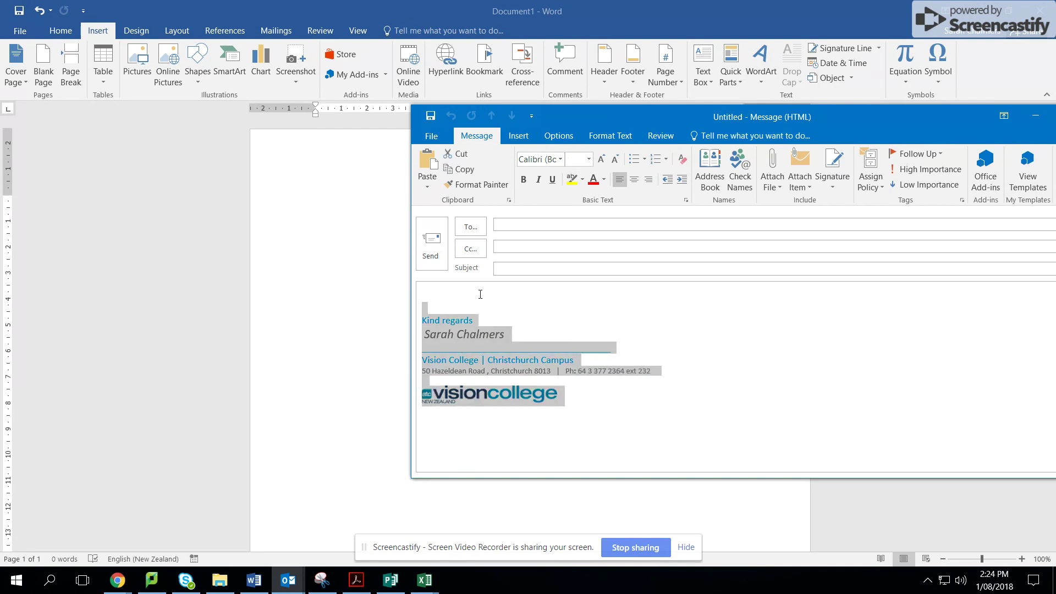
left_click_drag(596, 116, 712, 119)
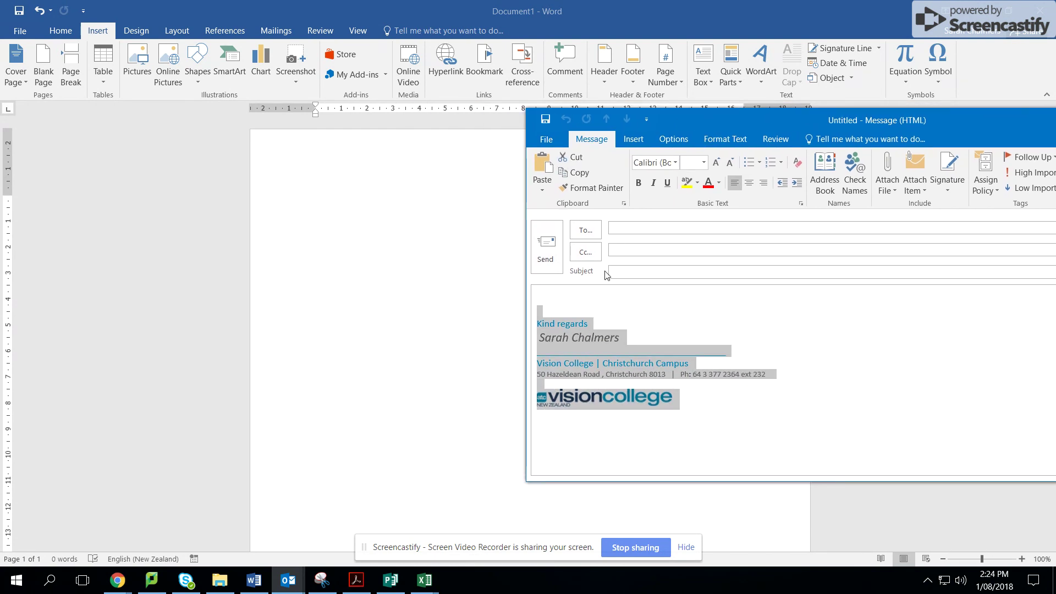
left_click(542, 307)
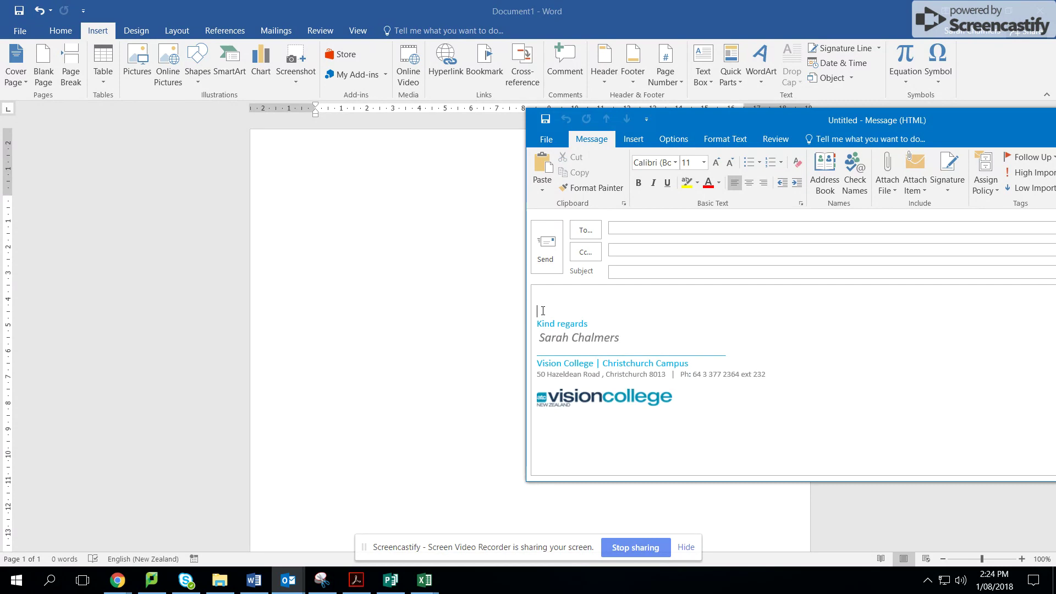
left_click_drag(542, 310, 691, 399)
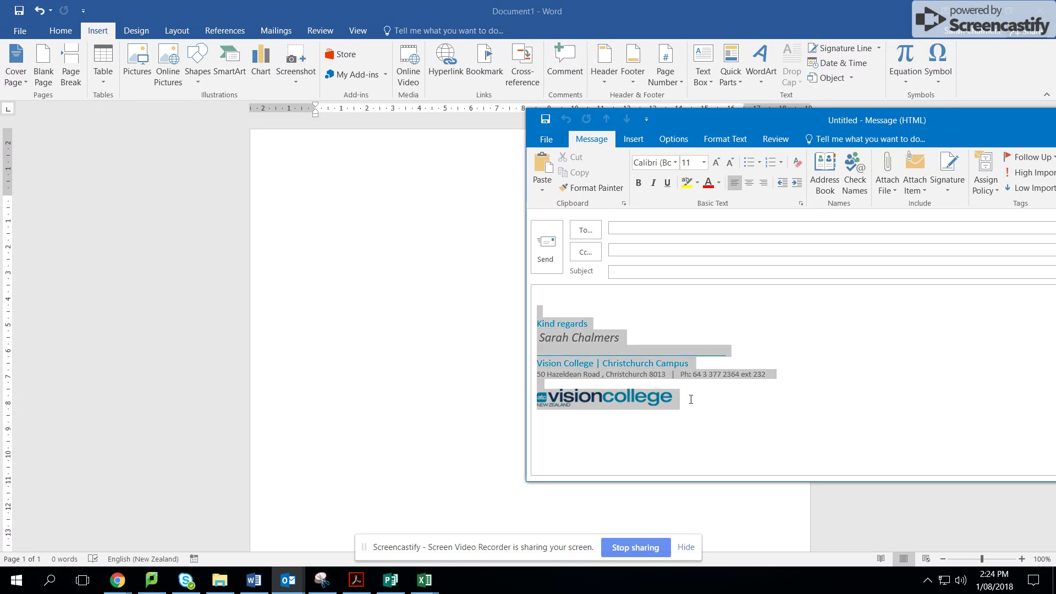
left_click(344, 286)
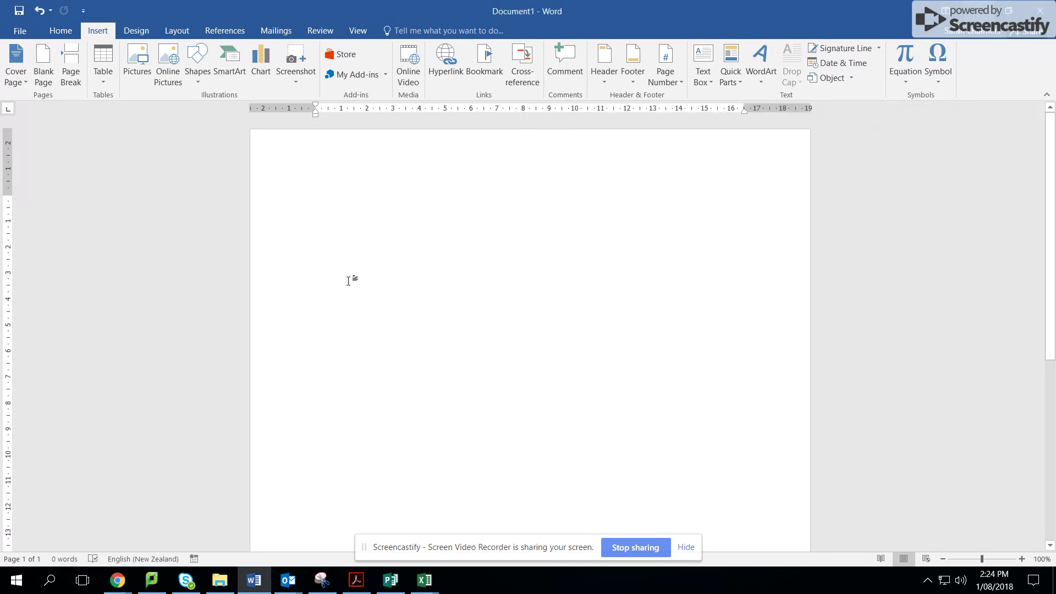
Paste the signature into Word, replace the typed name with an empty line, and open picture insertion.
key("ctrl+v")
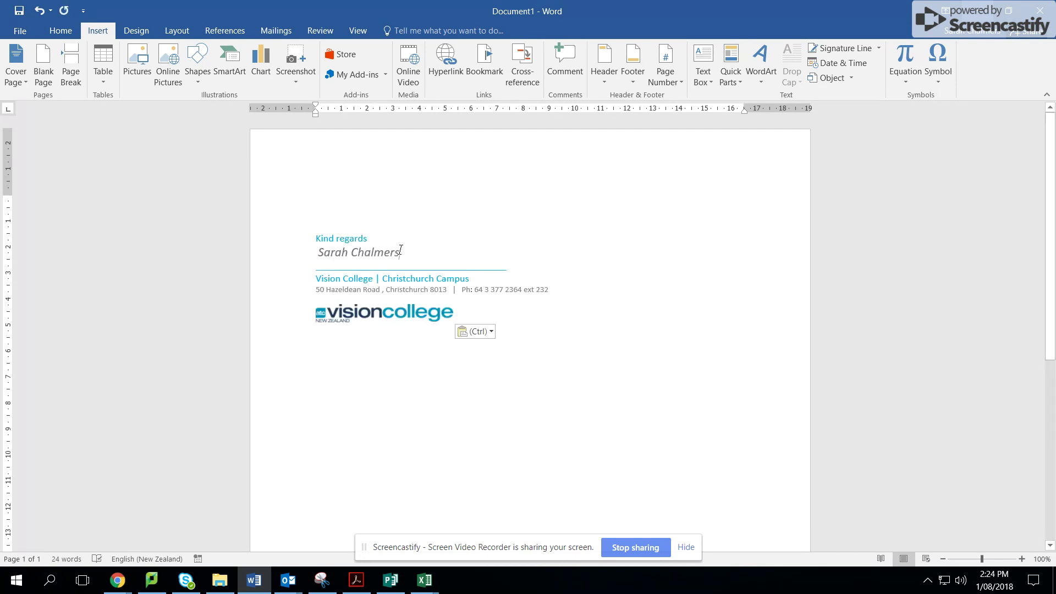
left_click_drag(402, 251, 318, 252)
key("BackSpace")
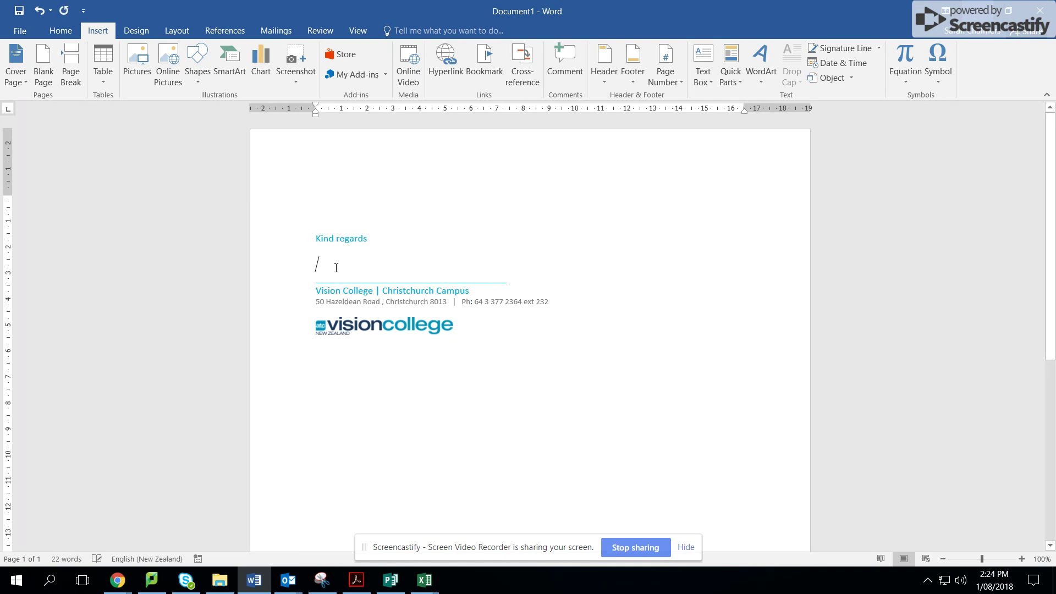
key("Return")
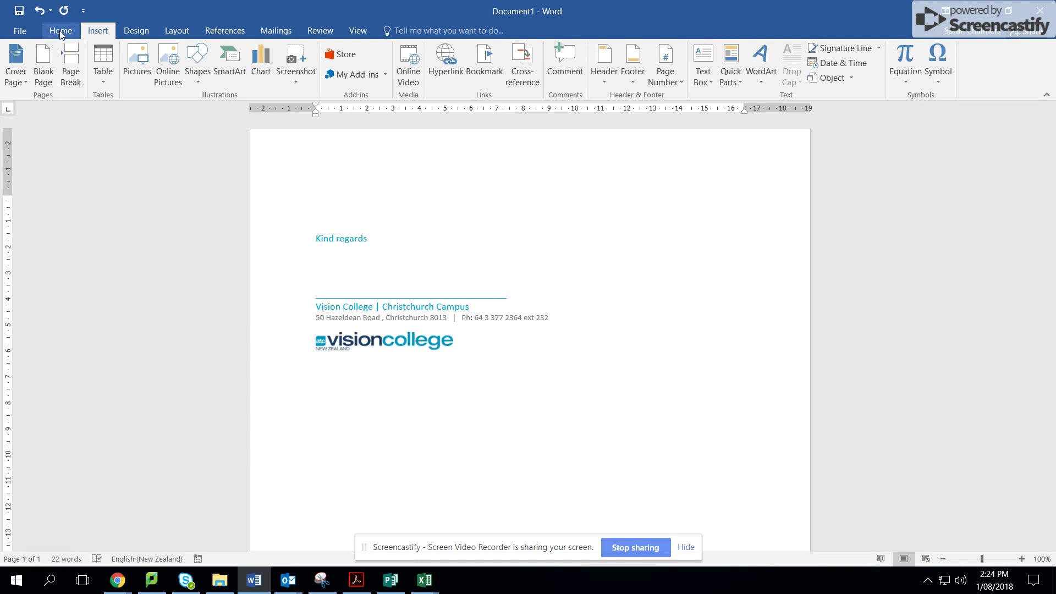
left_click(146, 58)
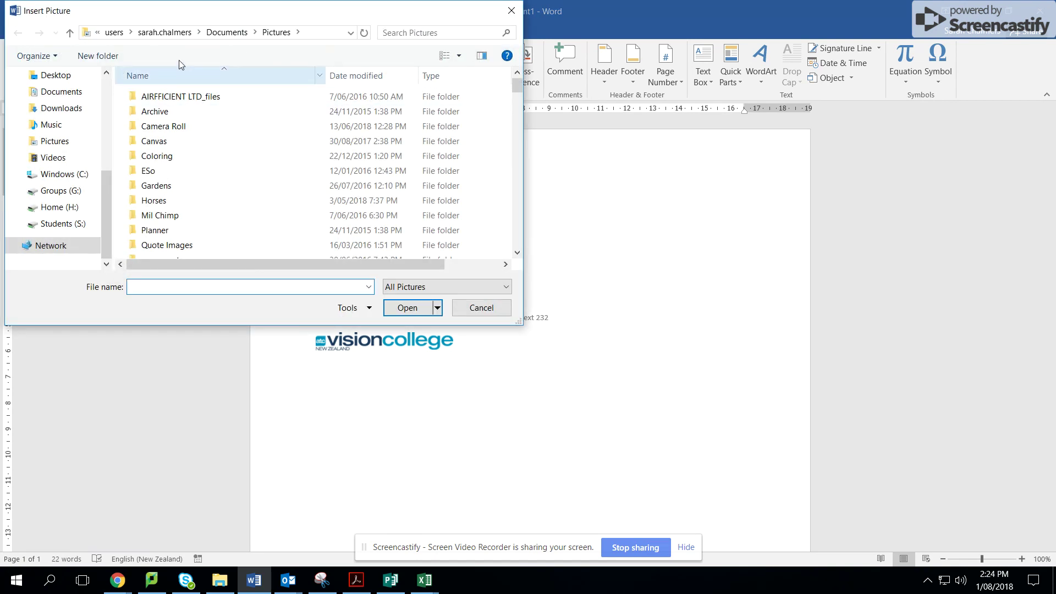
Insert the Signature image from the Pictures folder where the typed name was.
left_click(228, 36)
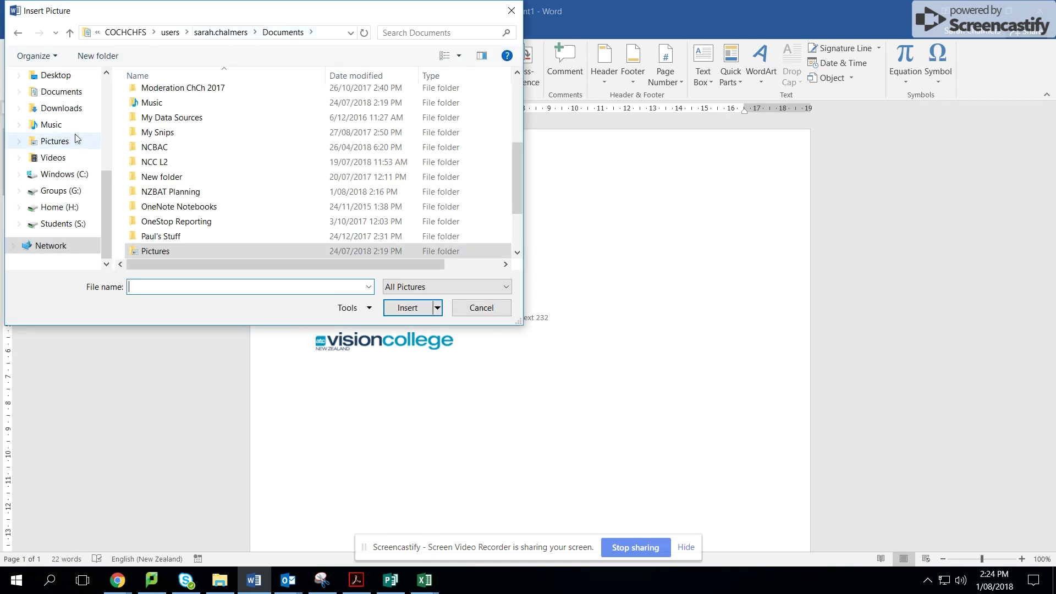
left_click(55, 141)
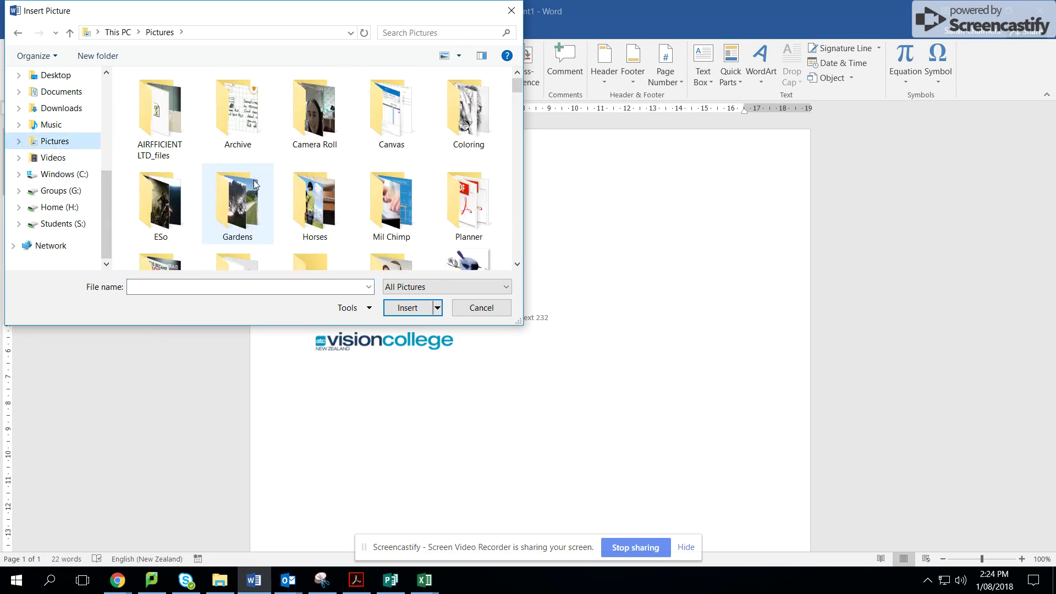
scroll(253, 181, "down", 1)
scroll(254, 181, "down", 2)
scroll(258, 186, "down", 2)
scroll(314, 219, "down", 3)
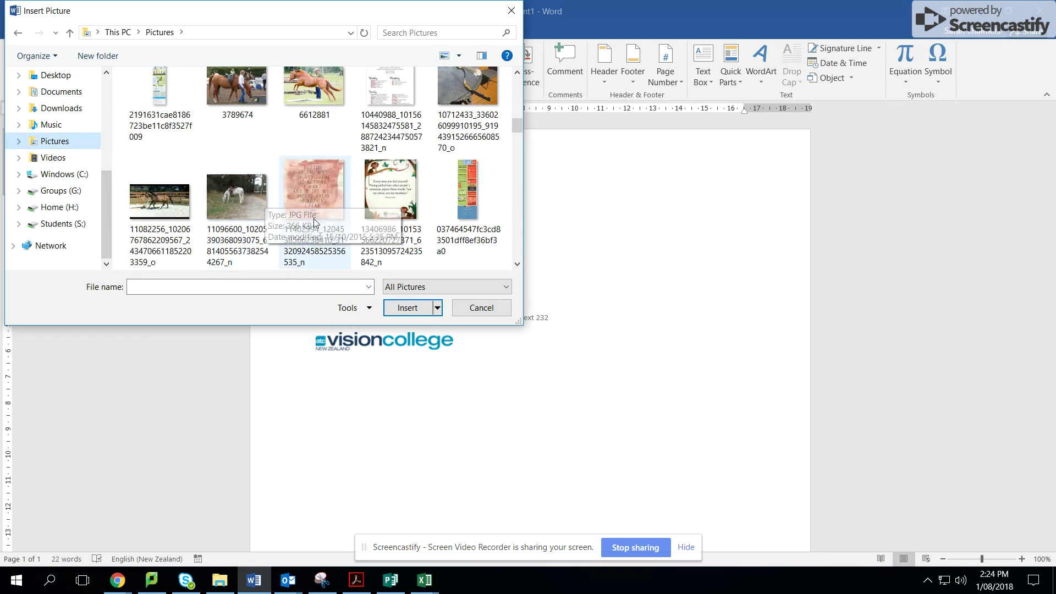
scroll(306, 212, "down", 3)
scroll(306, 234, "down", 3)
scroll(315, 231, "down", 2)
scroll(315, 231, "down", 3)
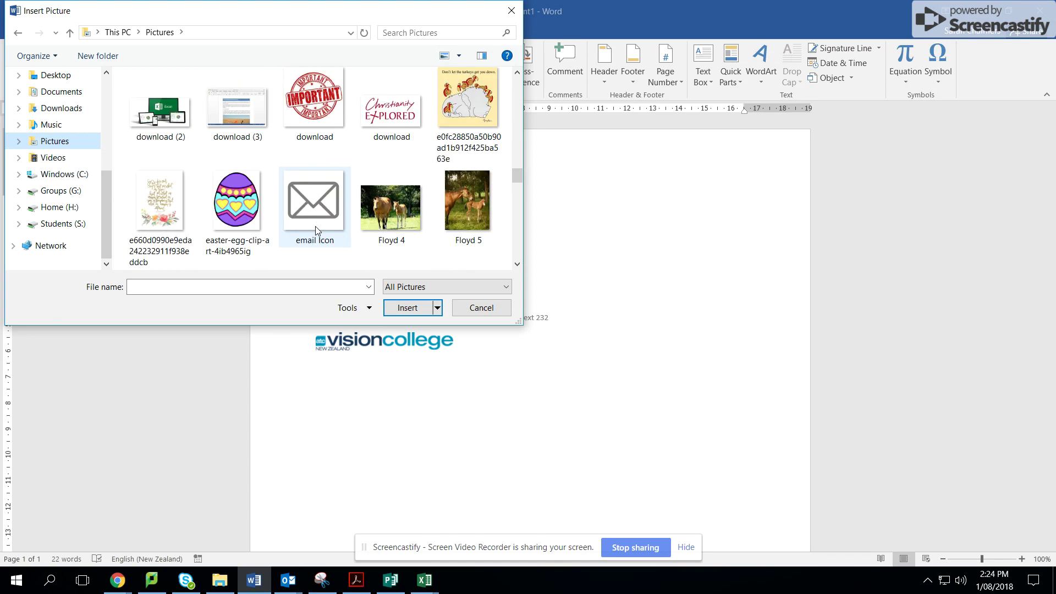
scroll(315, 232, "down", 3)
scroll(315, 233, "down", 3)
scroll(315, 233, "down", 3)
scroll(316, 233, "down", 3)
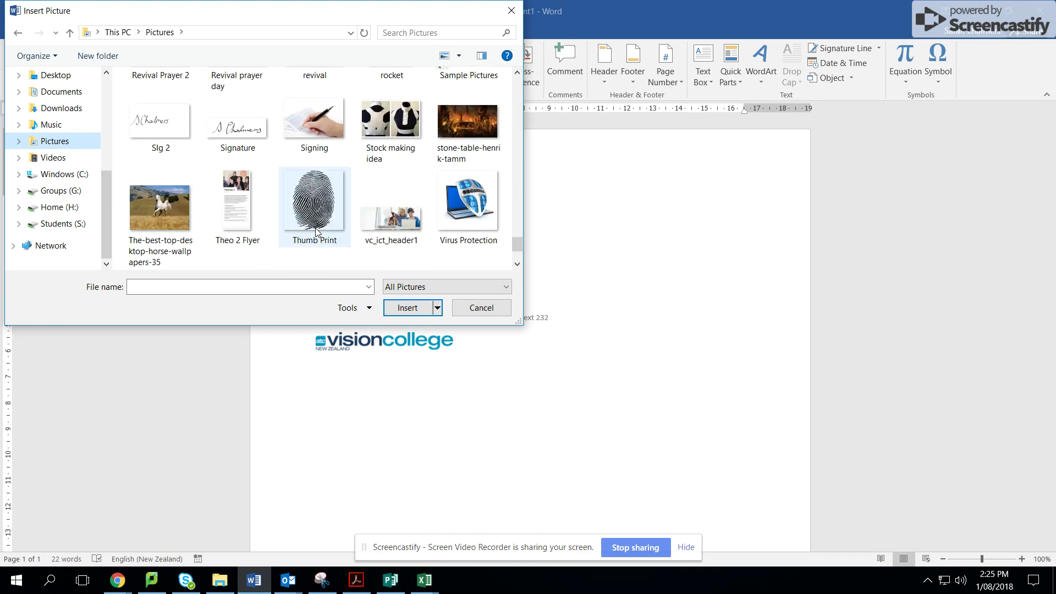
scroll(316, 228, "down", 2)
scroll(301, 219, "up", 2)
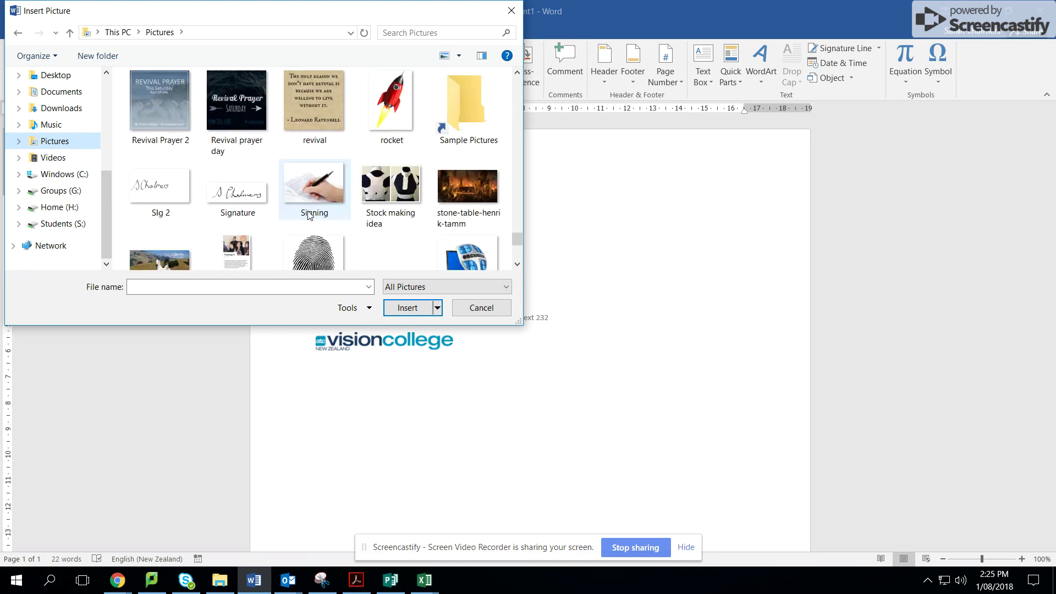
left_click(240, 198)
left_click(407, 308)
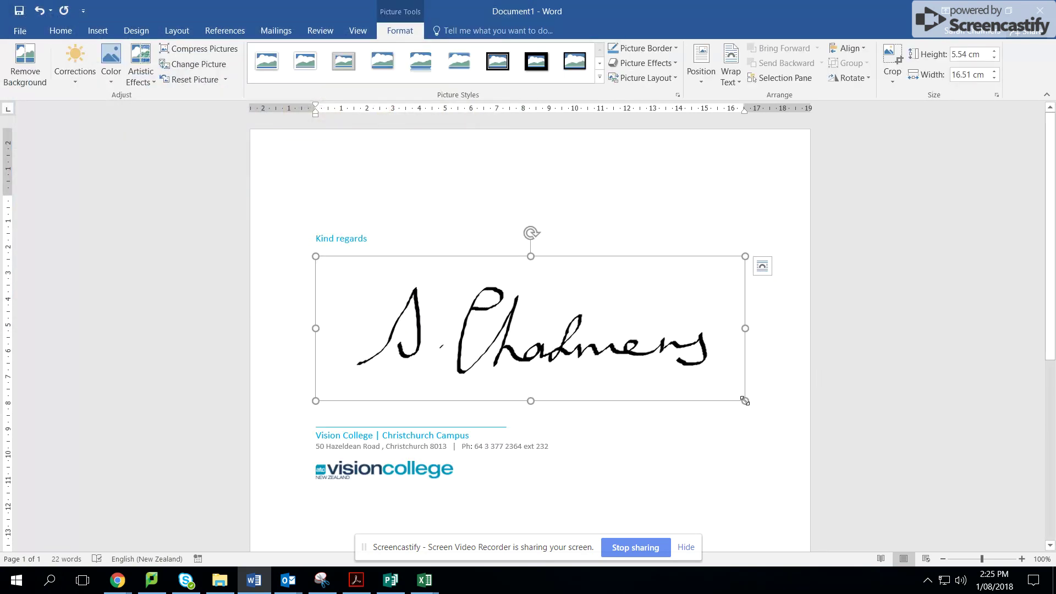
Shrink the signature picture, delete the empty line below it, and select the signature block.
left_click_drag(744, 401, 451, 301)
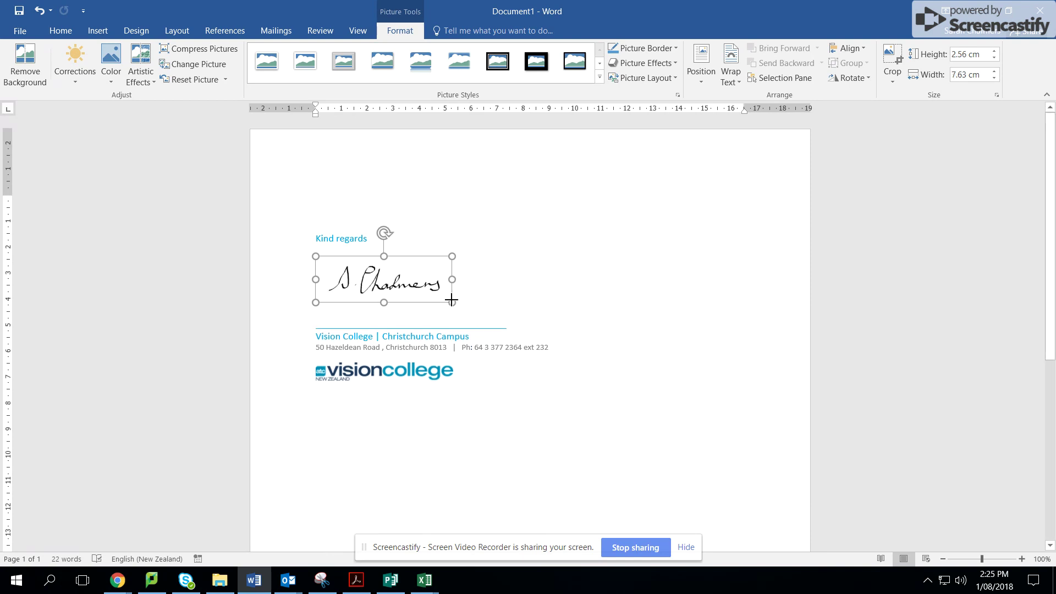
left_click(495, 301)
key("BackSpace")
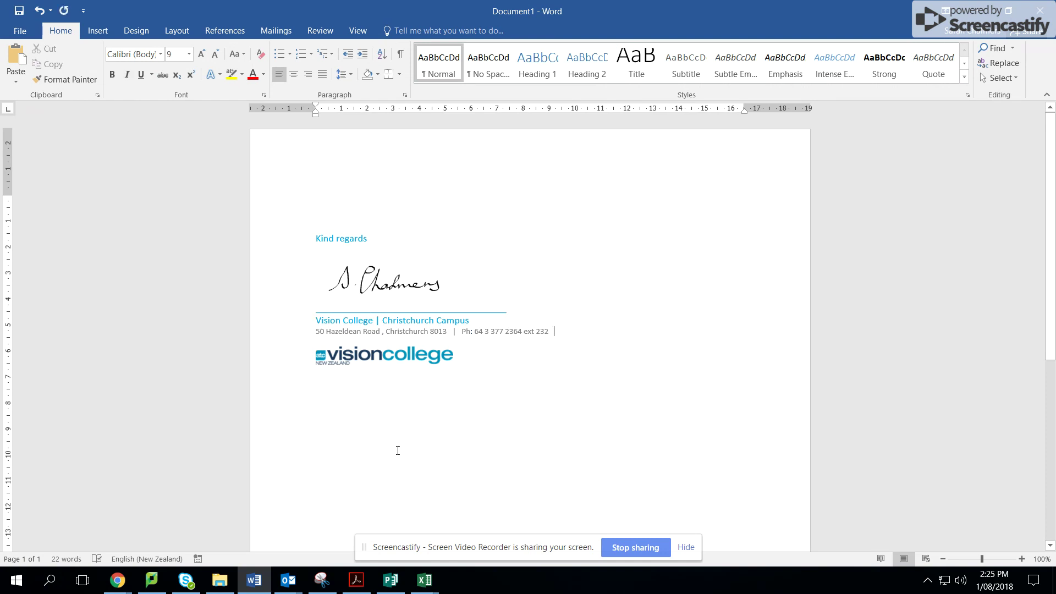
left_click(484, 371)
left_click_drag(321, 351, 305, 239)
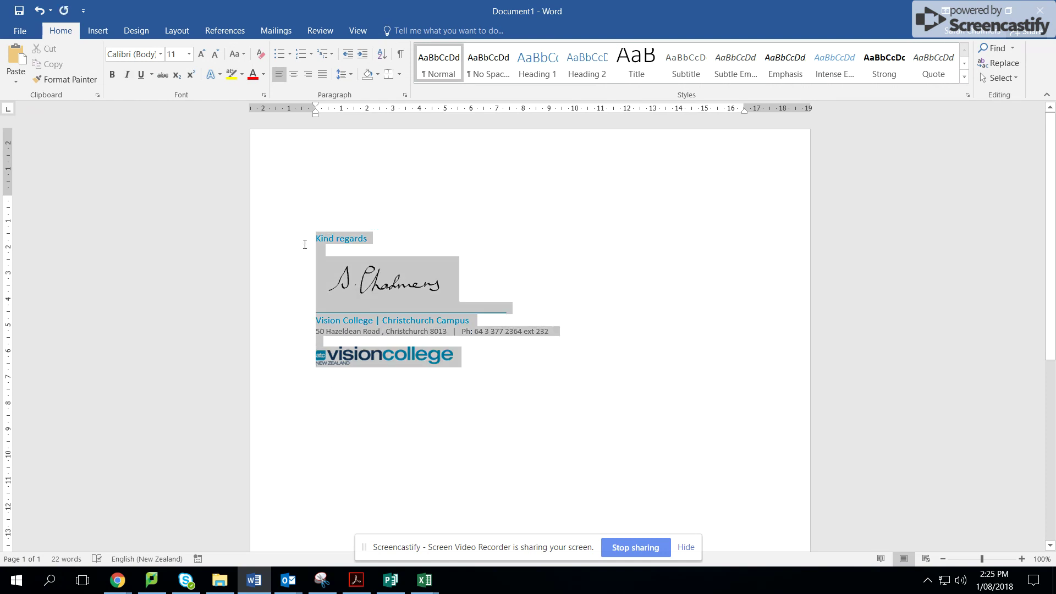
Save the selected signature block as a new building block in the AutoText gallery.
left_click(97, 32)
left_click(730, 66)
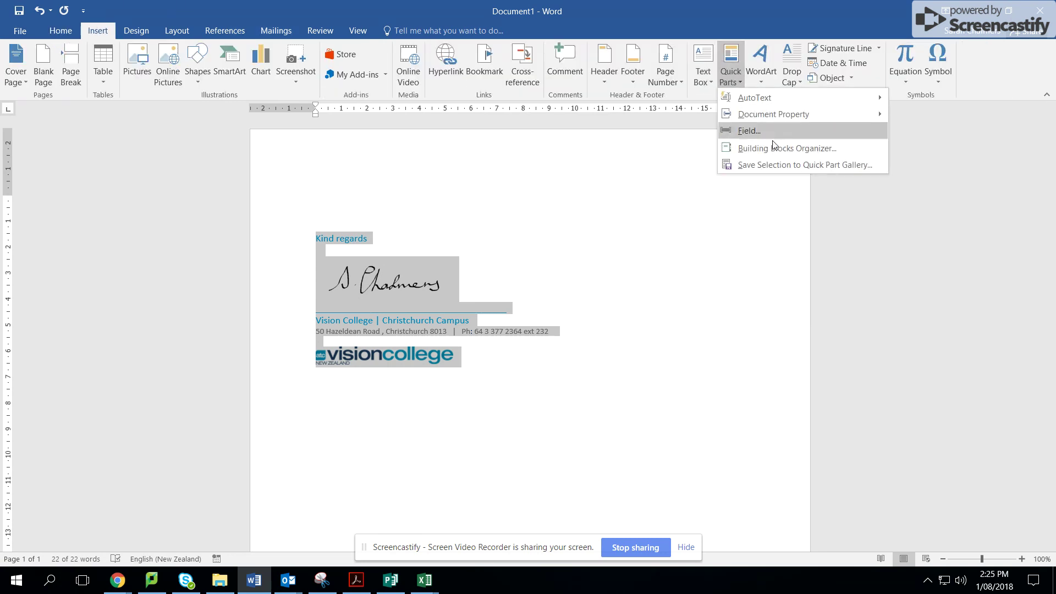
left_click(784, 165)
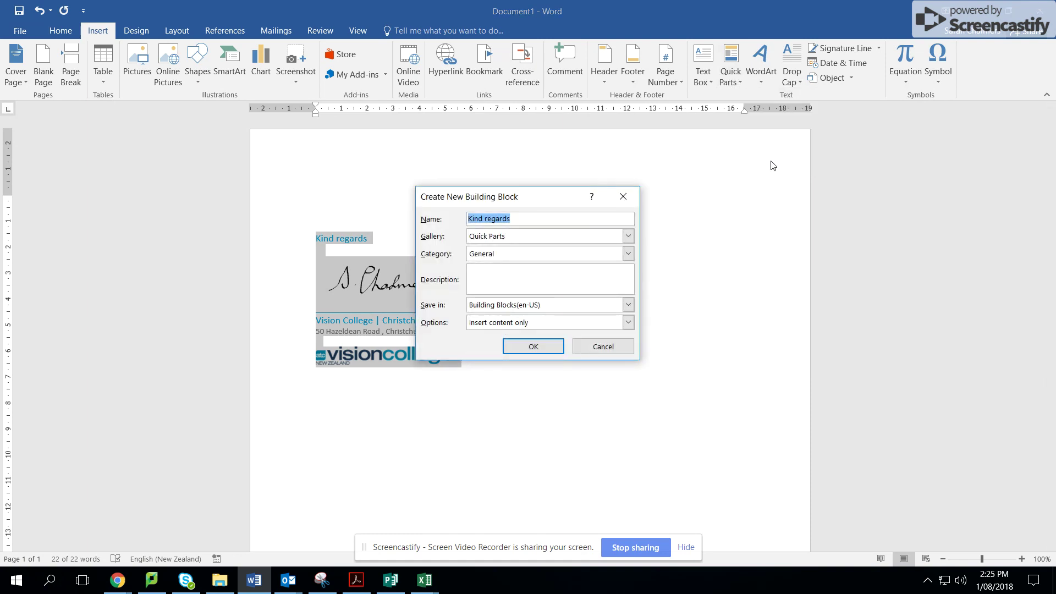
left_click(629, 235)
left_click(609, 249)
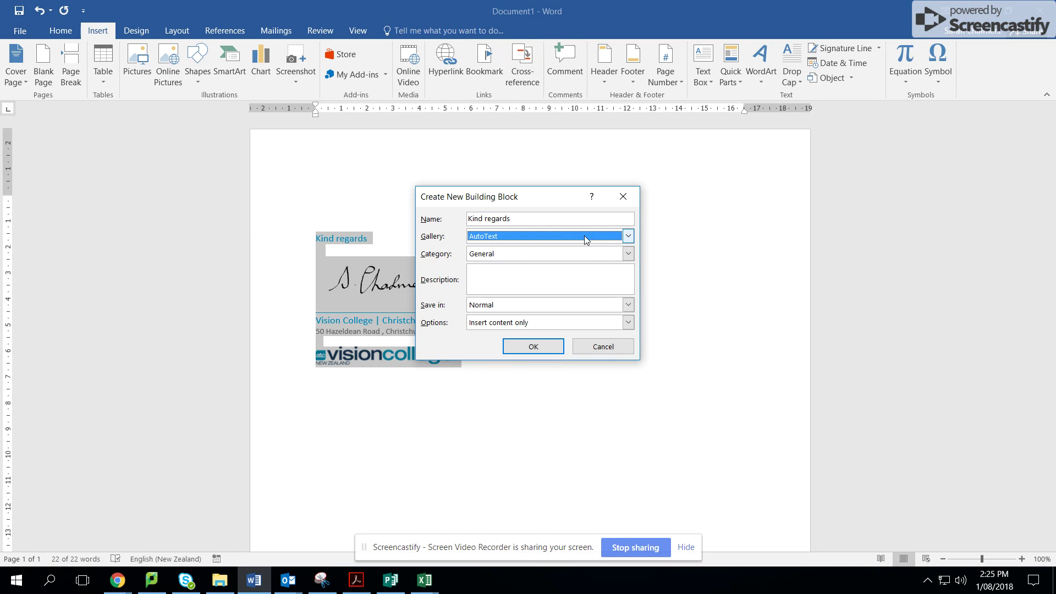
left_click(534, 347)
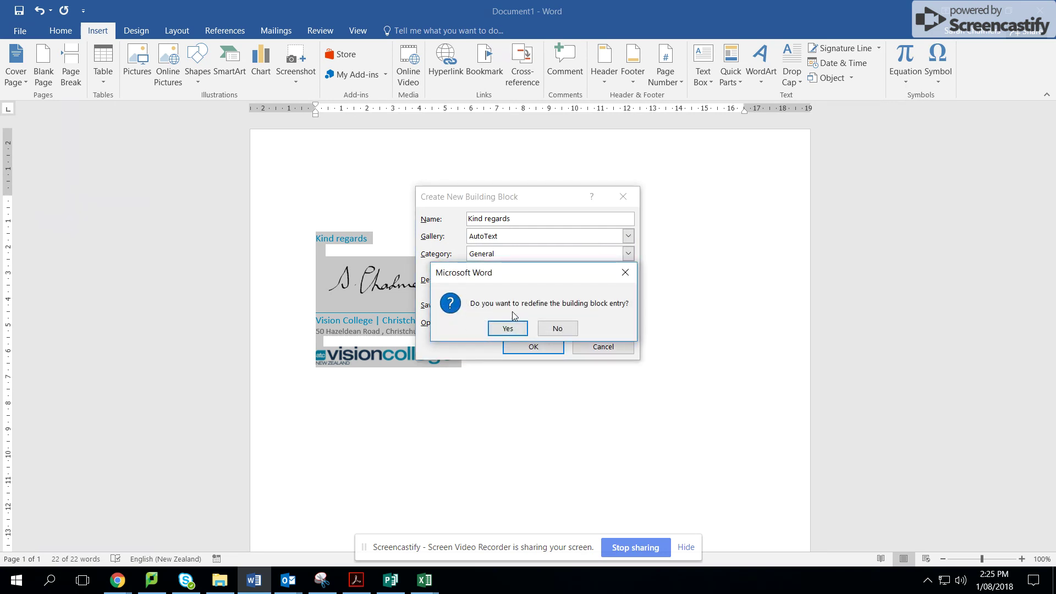
Decline redefining the Kind regards entry and save it under a new name ending 'Signature'.
left_click(557, 328)
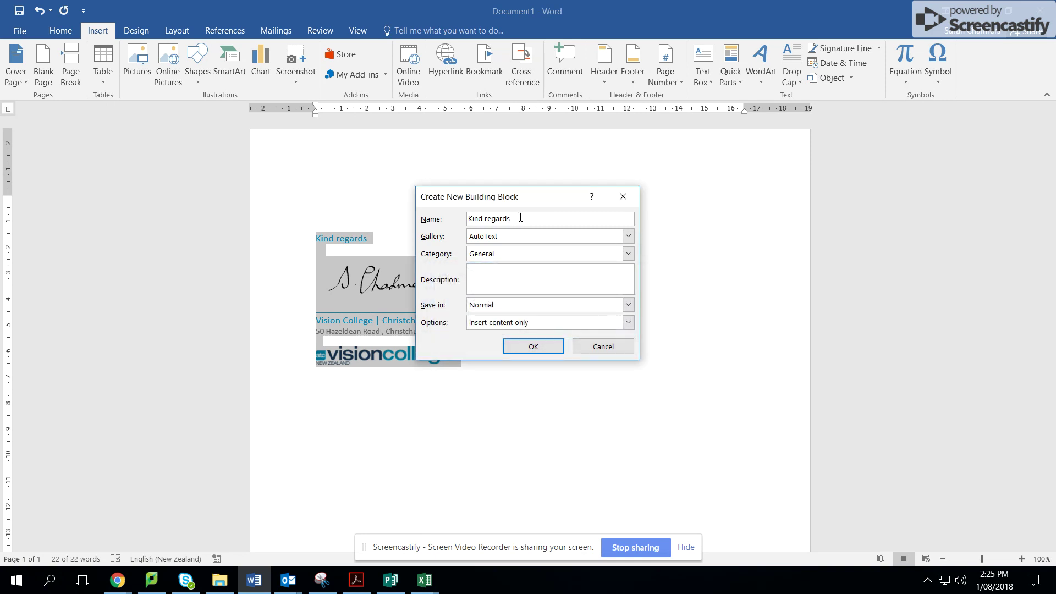
left_click_drag(519, 219, 388, 228)
type("Sarah ")
type("Chalmers")
left_click(536, 347)
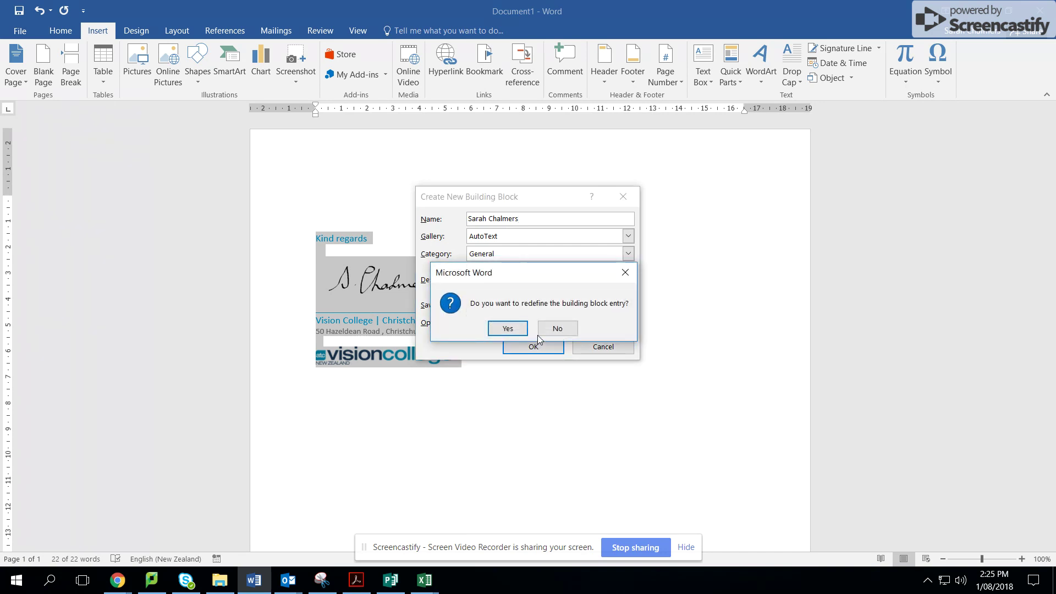
left_click(556, 328)
type("Si")
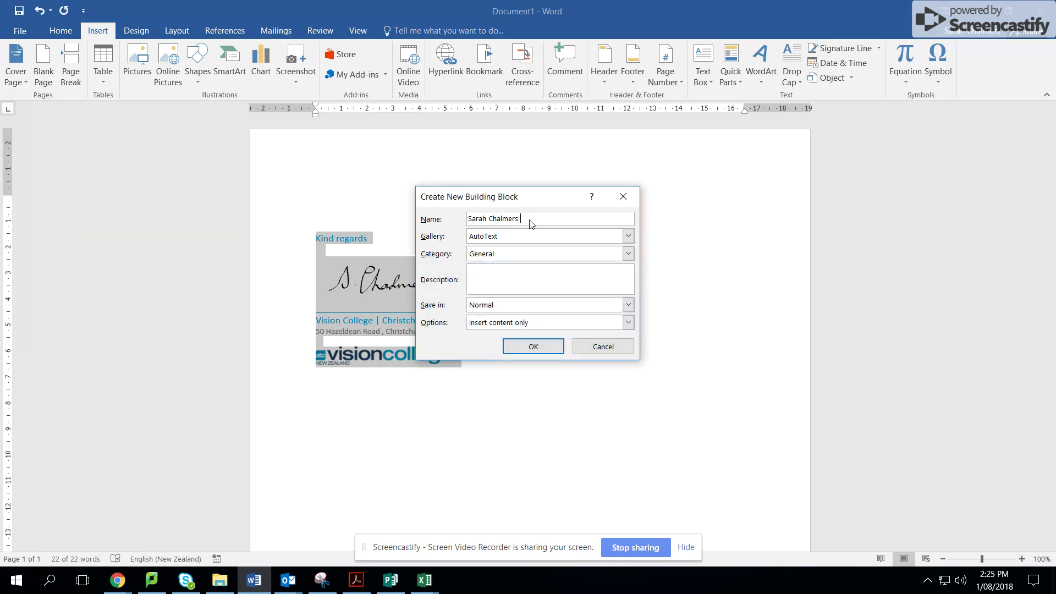
type("gnature")
left_click(536, 346)
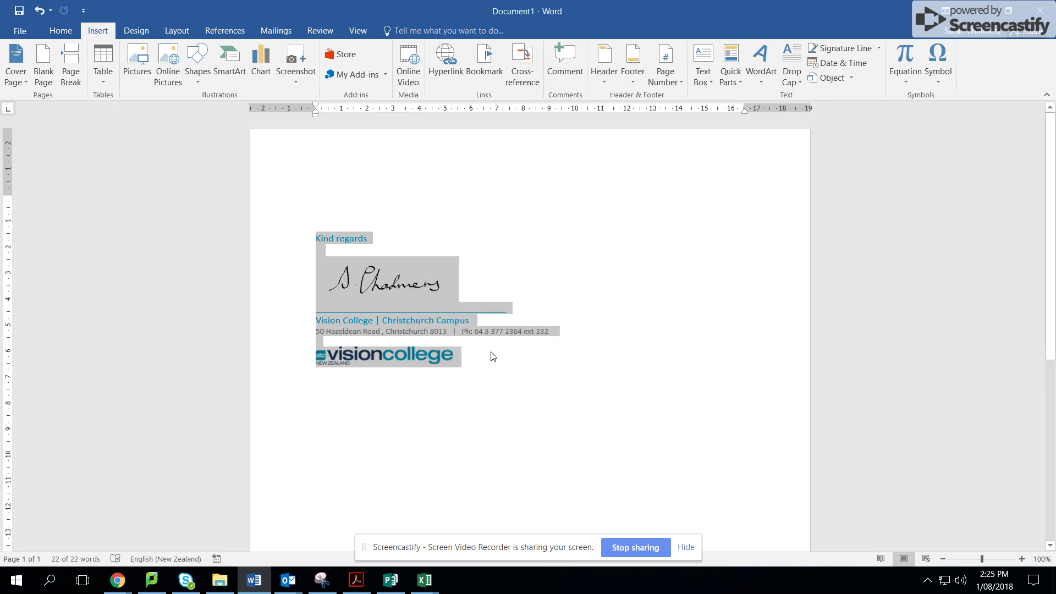
left_click(491, 357)
Delete the signature block and test-insert the new signature AutoText entry from Quick Parts.
left_click_drag(266, 363, 252, 223)
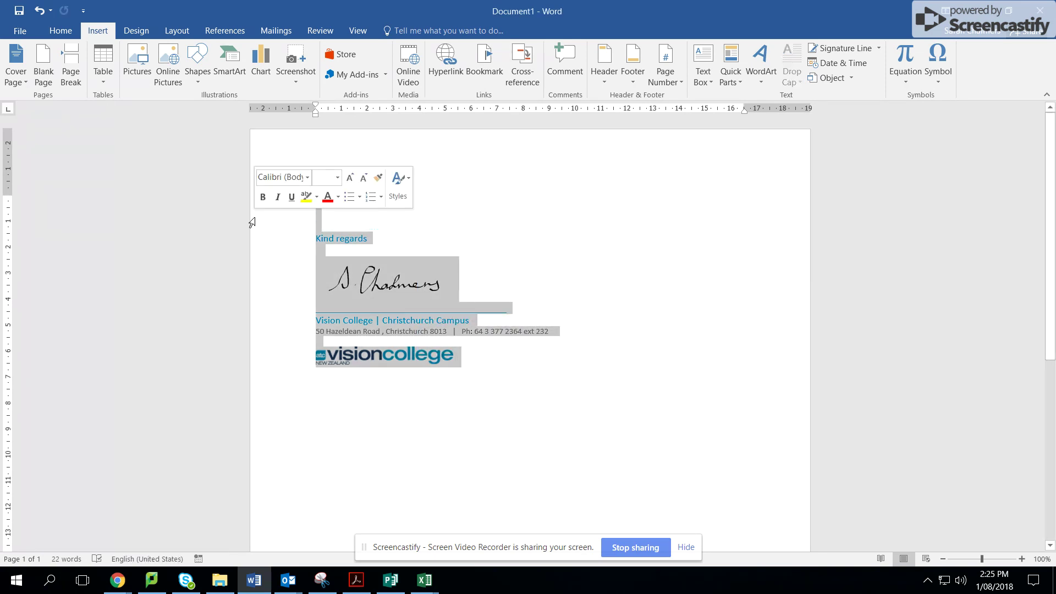
key("Delete")
left_click(730, 74)
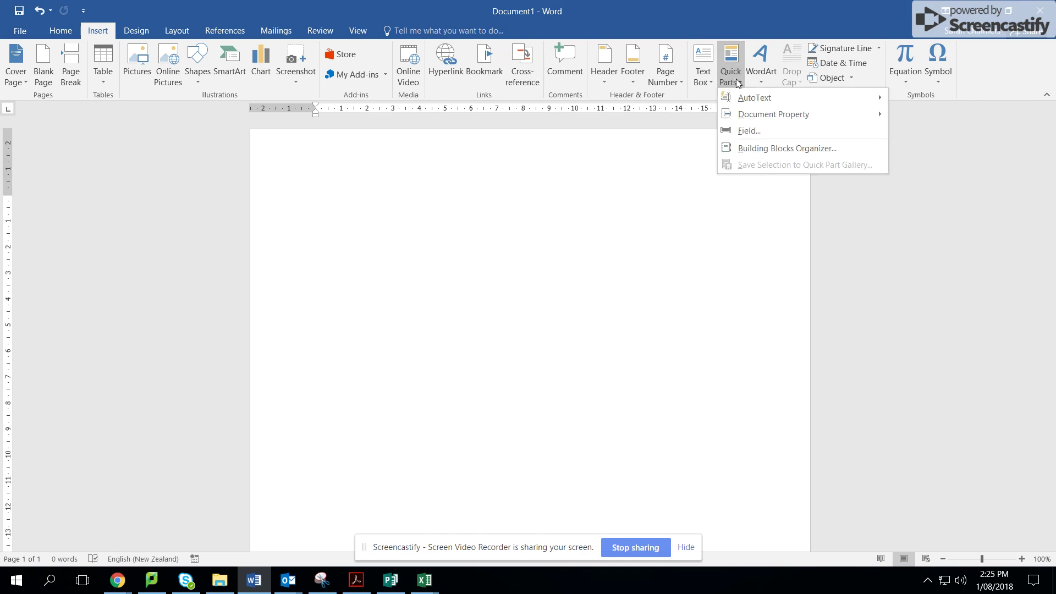
mouse_move(754, 98)
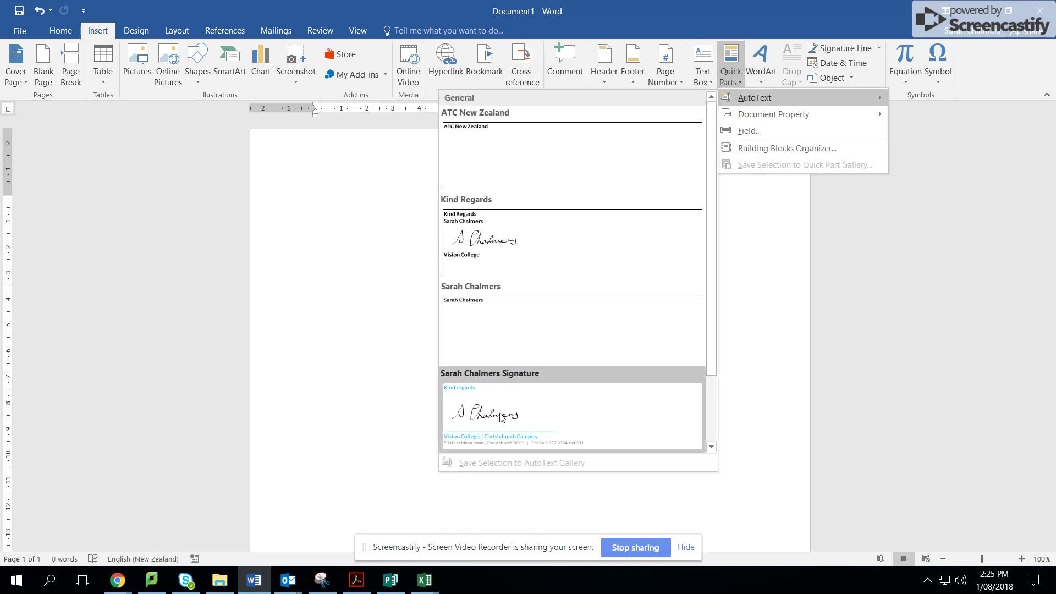
left_click(499, 418)
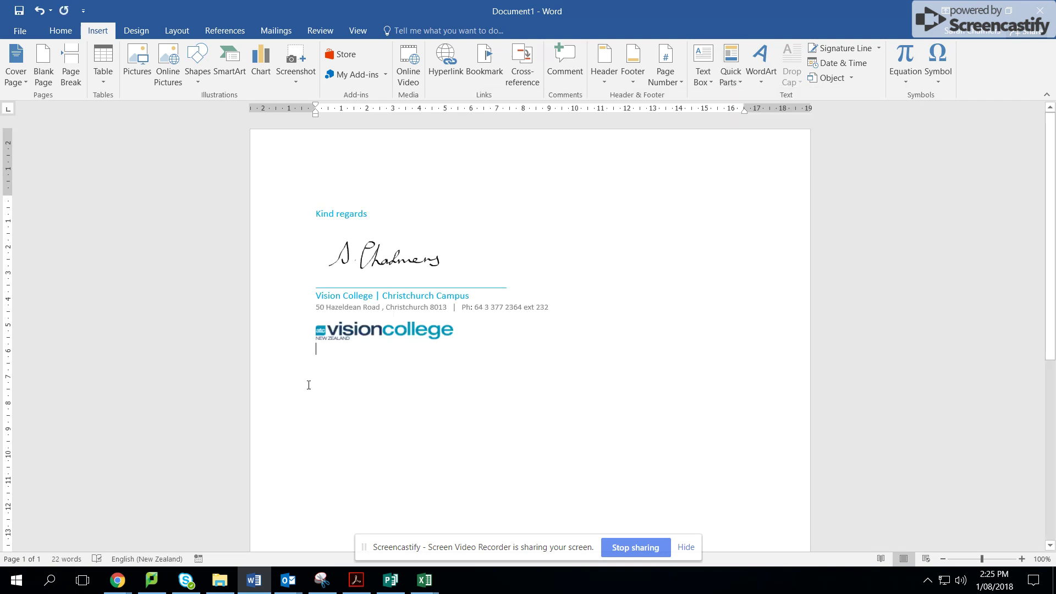
left_click_drag(331, 358, 281, 180)
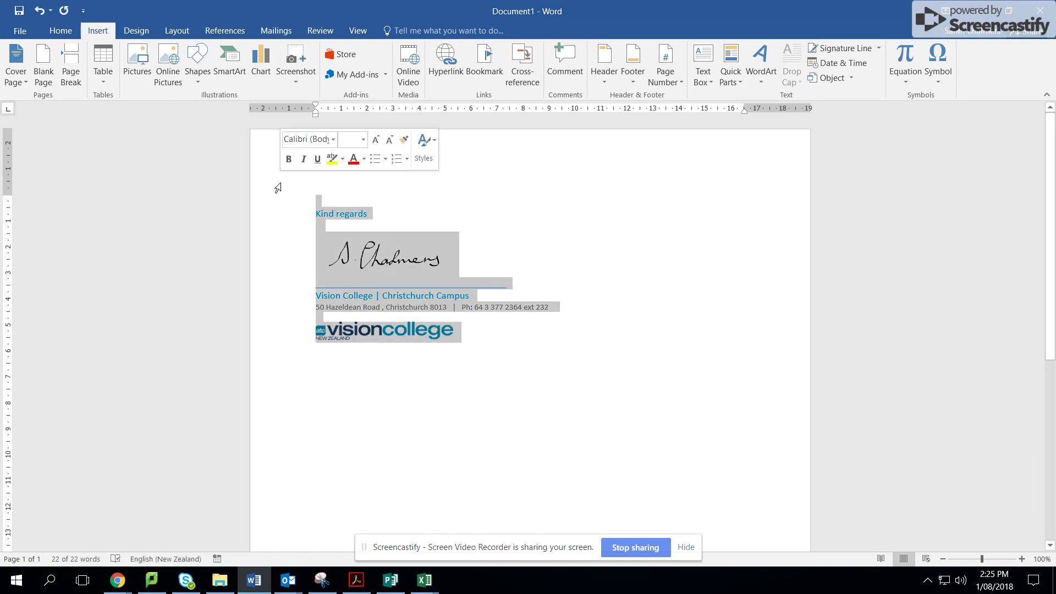
left_click(314, 368)
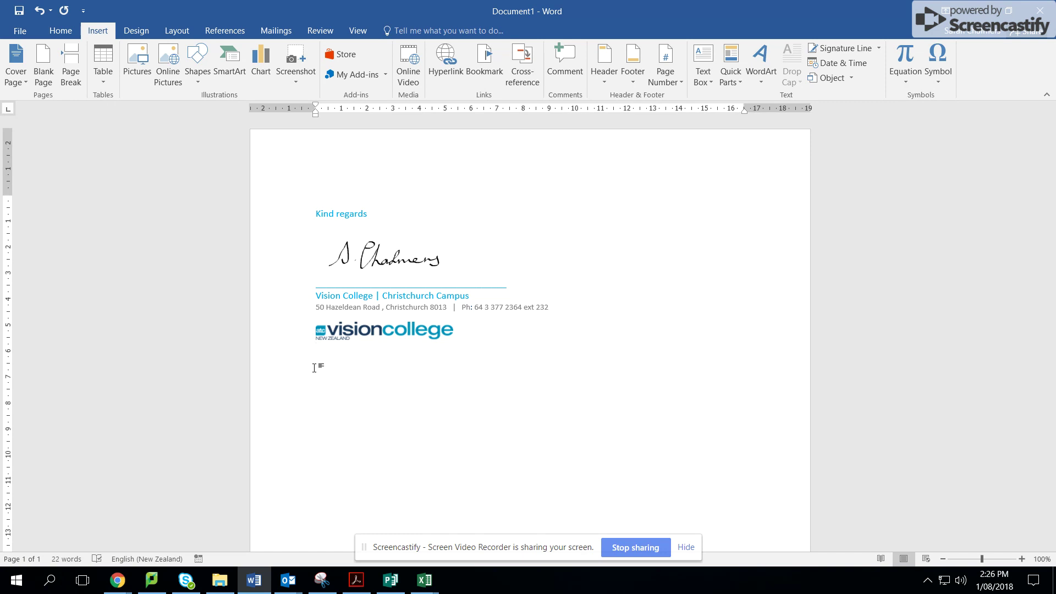
Delete the test signature, reinsert it from AutoText, then delete it again.
left_click_drag(330, 352, 299, 218)
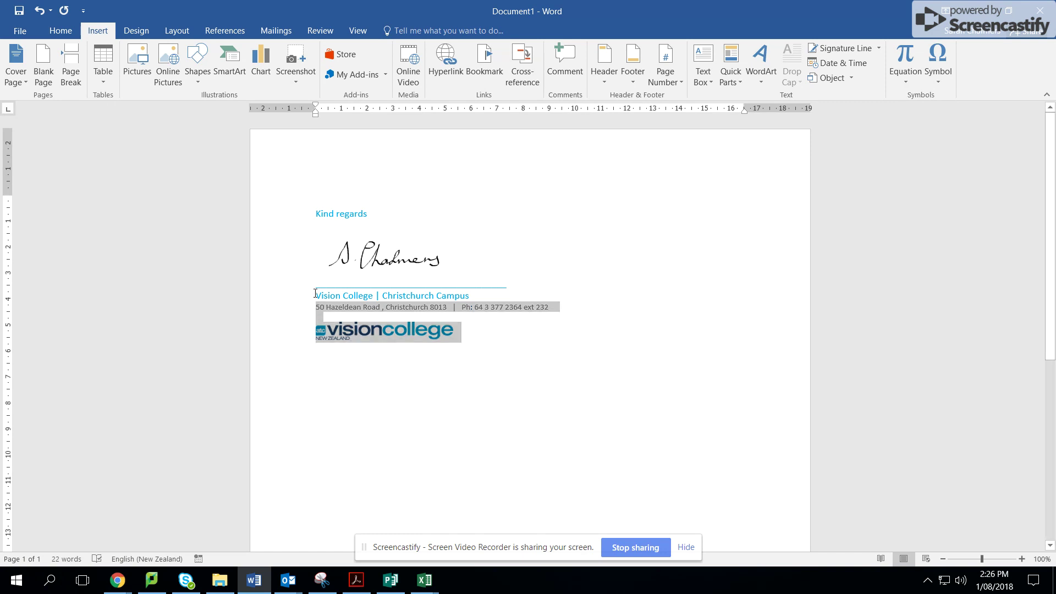
key("Delete")
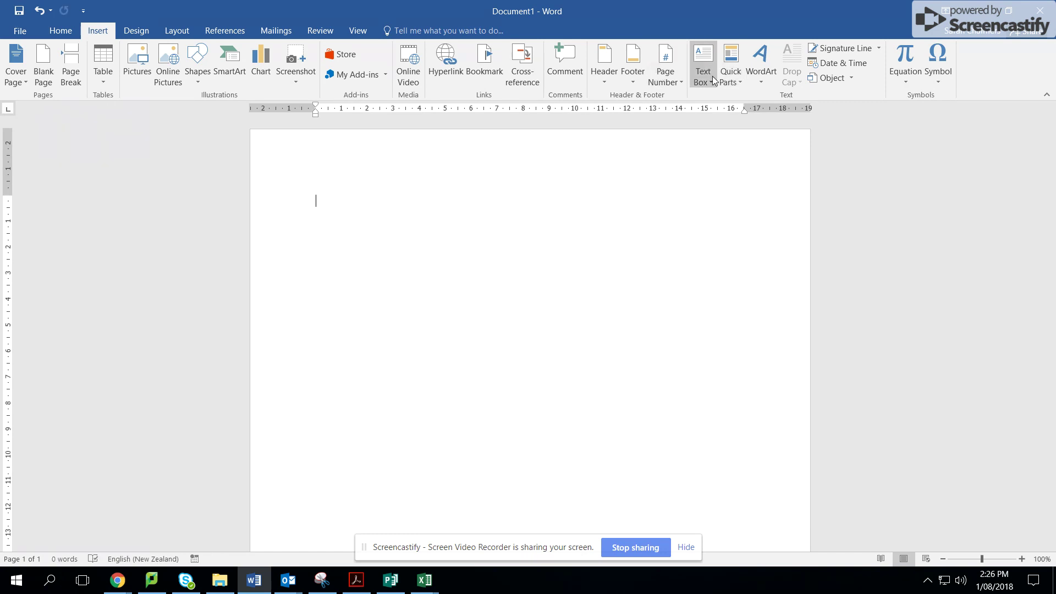
left_click(736, 82)
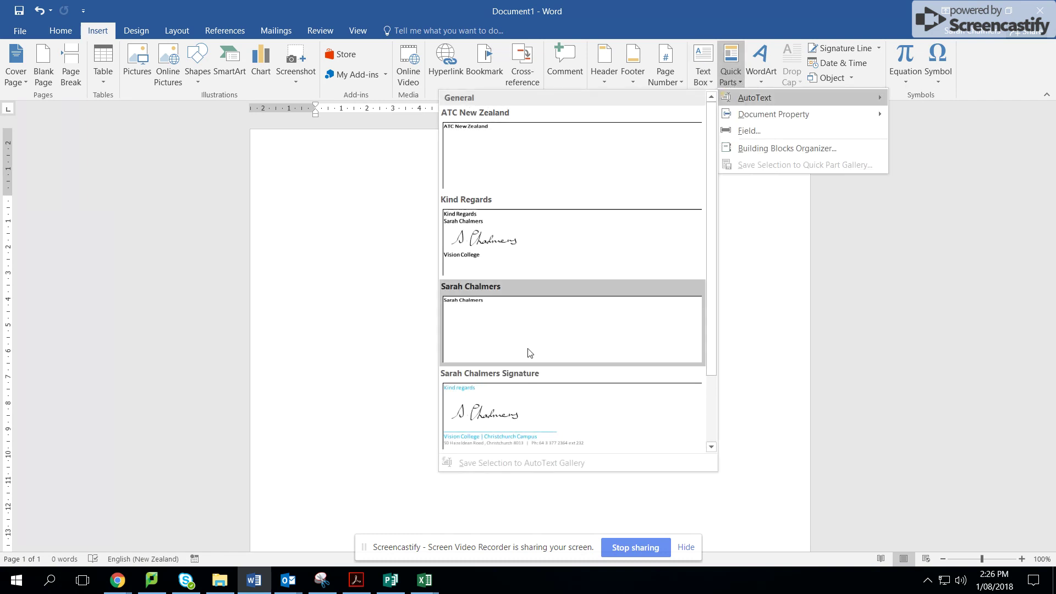
left_click(528, 405)
left_click_drag(345, 349, 311, 202)
key("Delete")
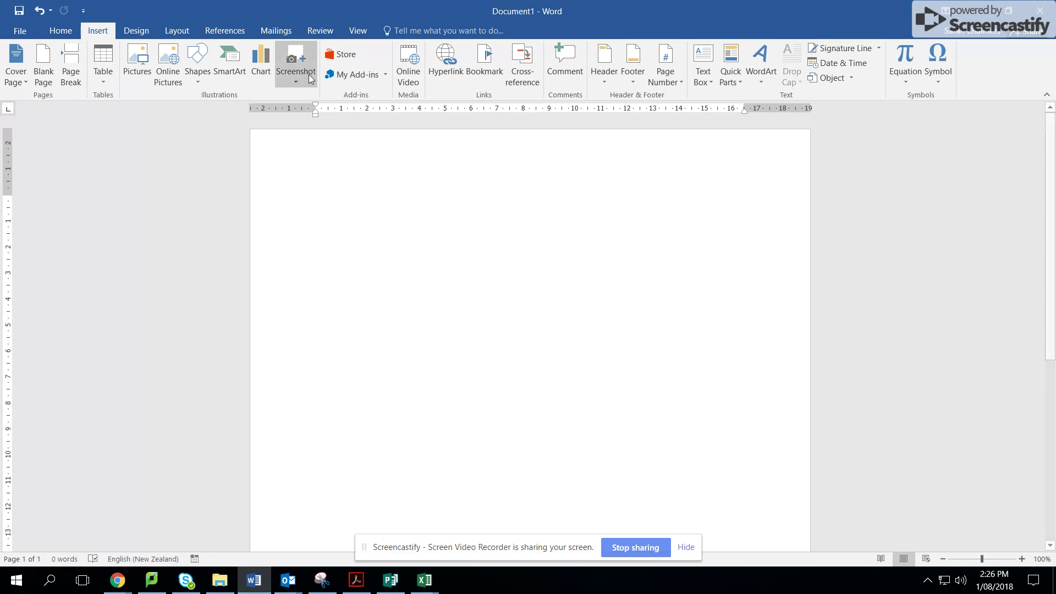
left_click(355, 31)
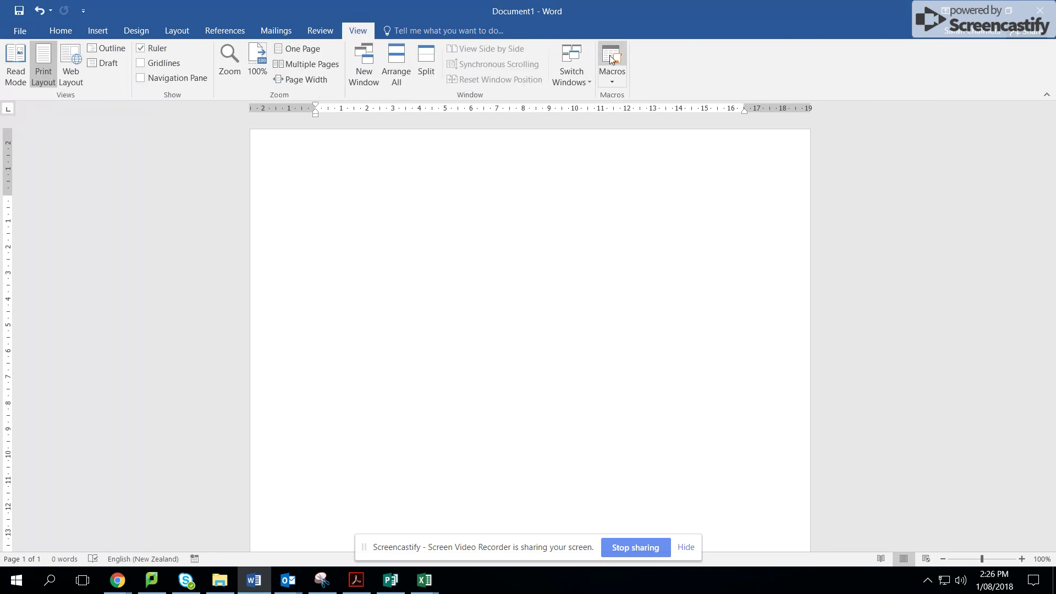
Start recording a macro named Sarah_Formal_Sig and open its keyboard shortcut assignment.
left_click(620, 78)
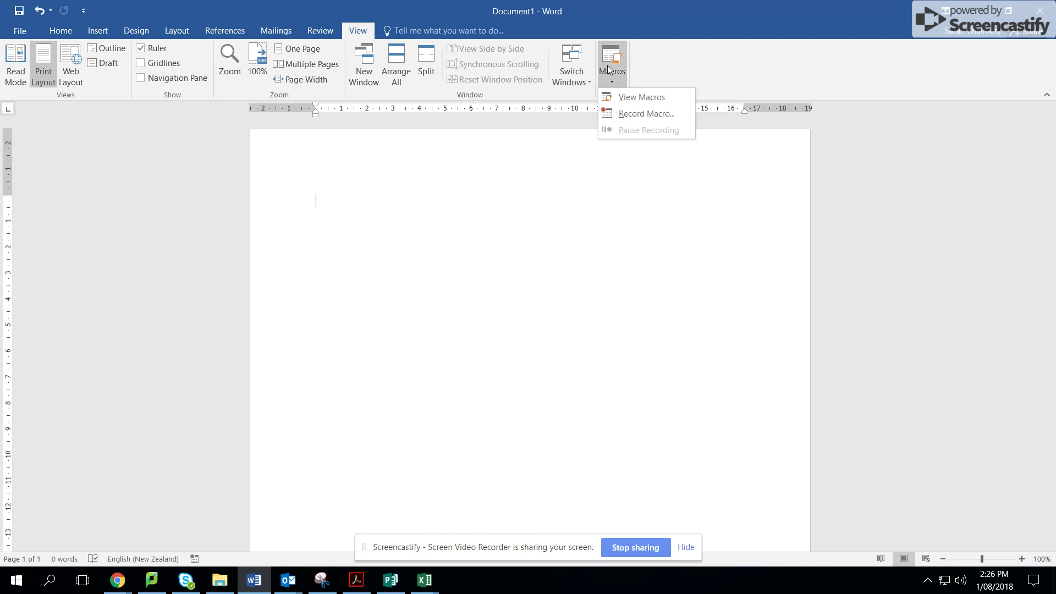
left_click(652, 113)
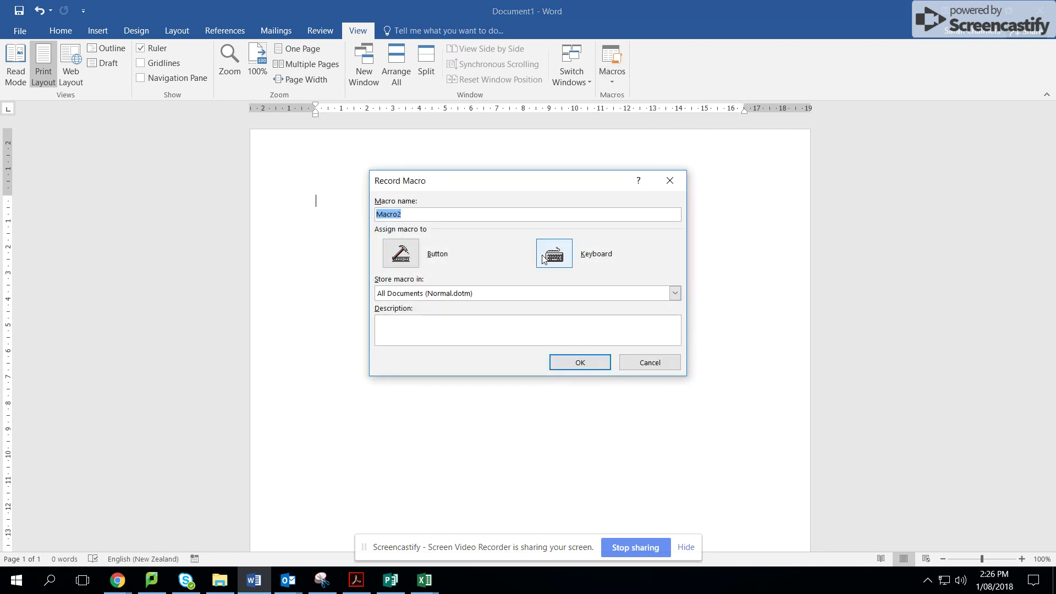
type("Sra")
key("BackSpace")
key("BackSpace")
type("ah")
type("orm")
type("g")
left_click_drag(397, 215, 393, 215)
left_click(401, 212)
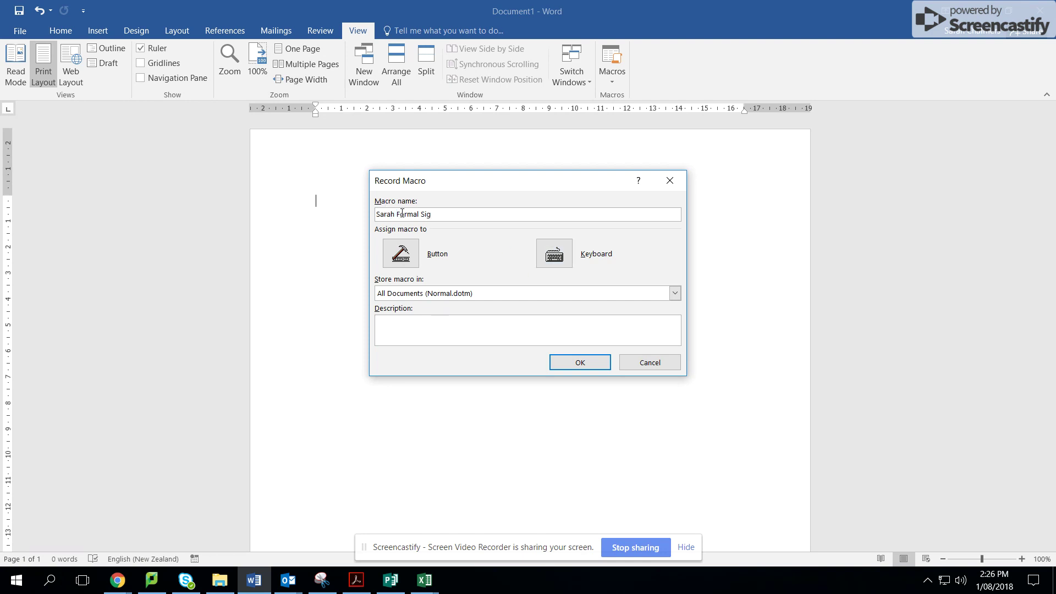
key("BackSpace")
type("_")
left_click(421, 214)
key("BackSpace")
type("_")
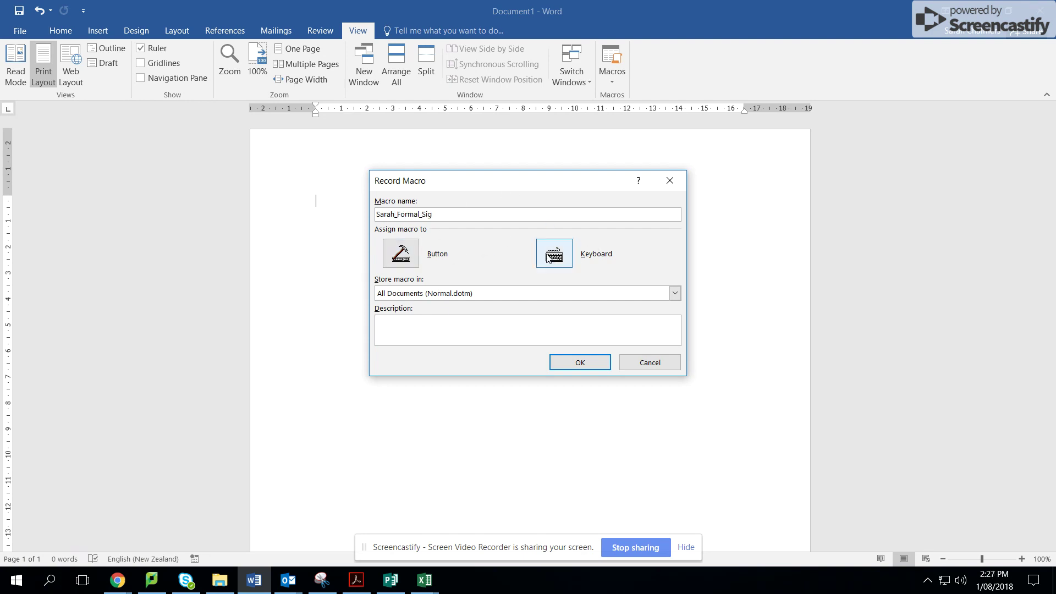
left_click(553, 254)
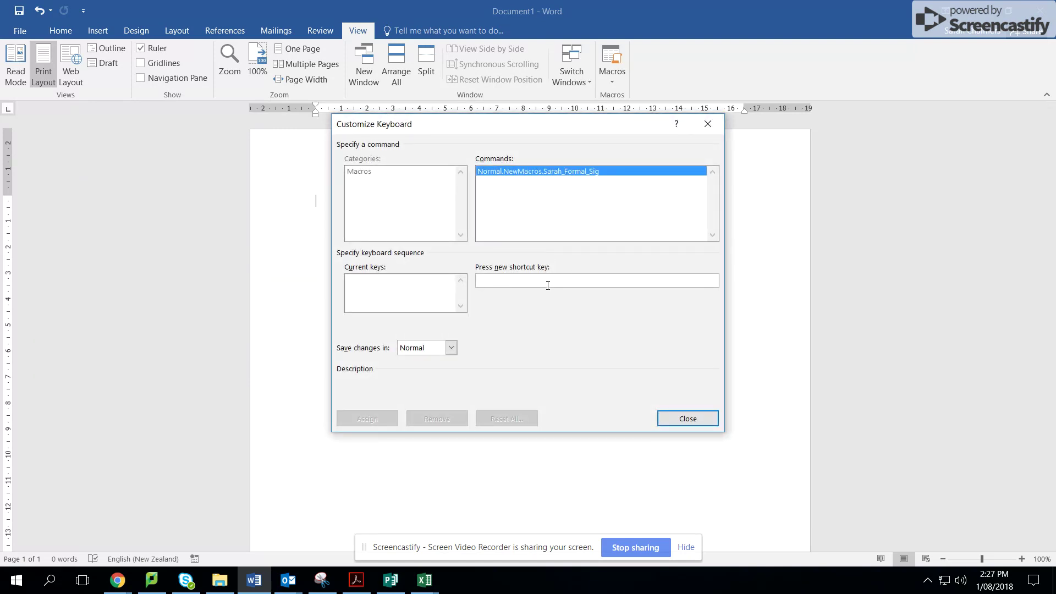
Assign Ctrl+Shift+K to the Sarah_Formal_Sig macro and close Customize Keyboard.
key("ctrl+shift+k")
type("Ctrl+Shift+K")
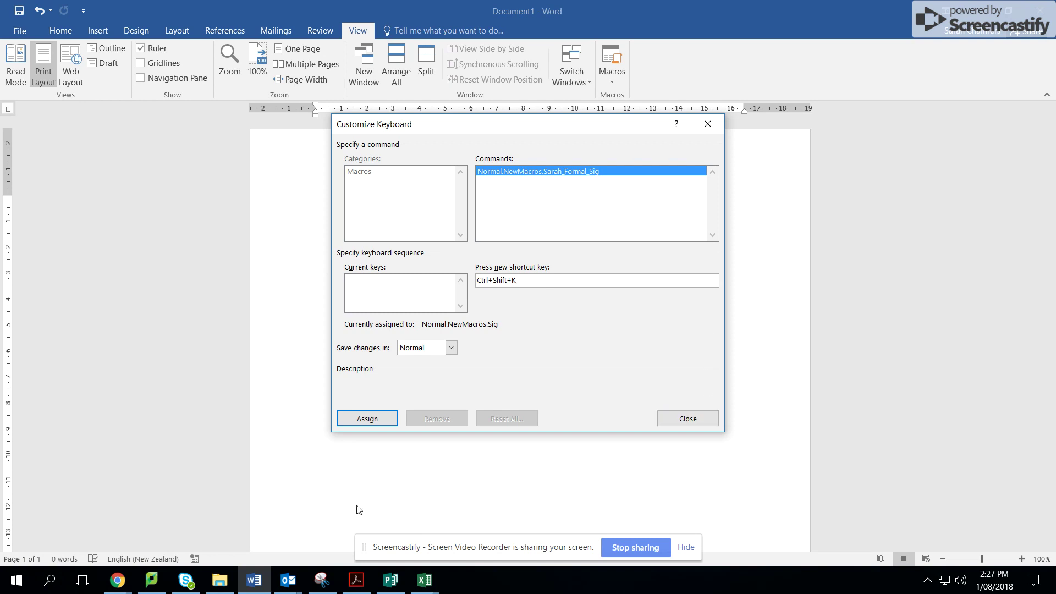
left_click(357, 418)
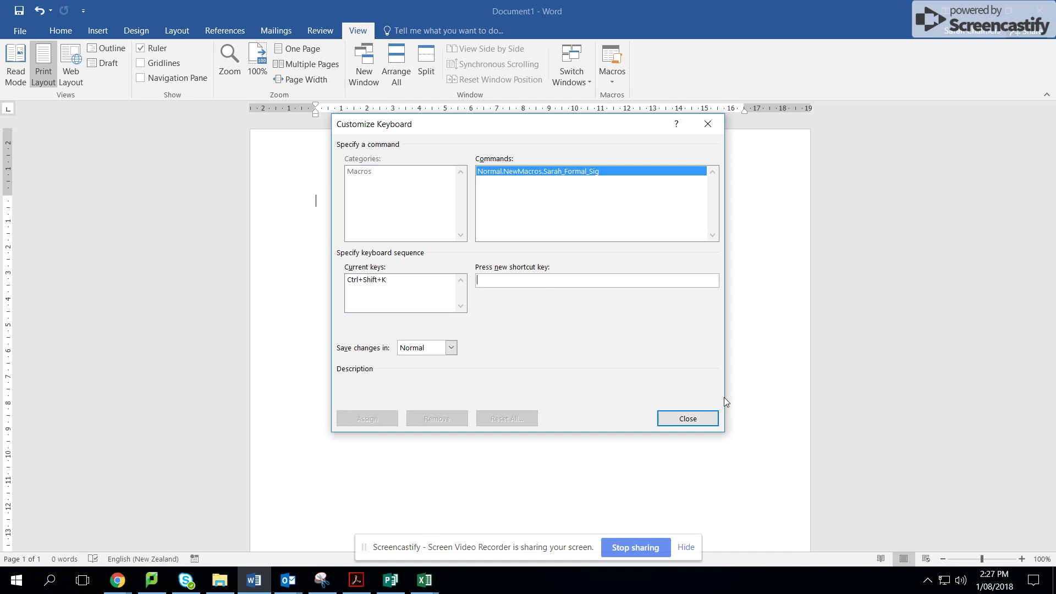
left_click(680, 423)
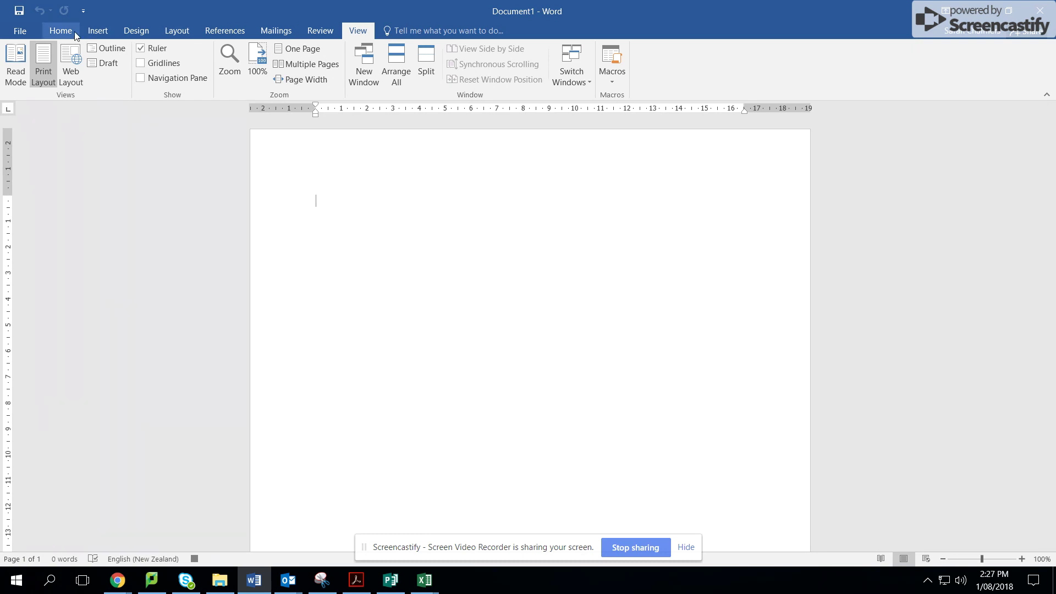
left_click(97, 30)
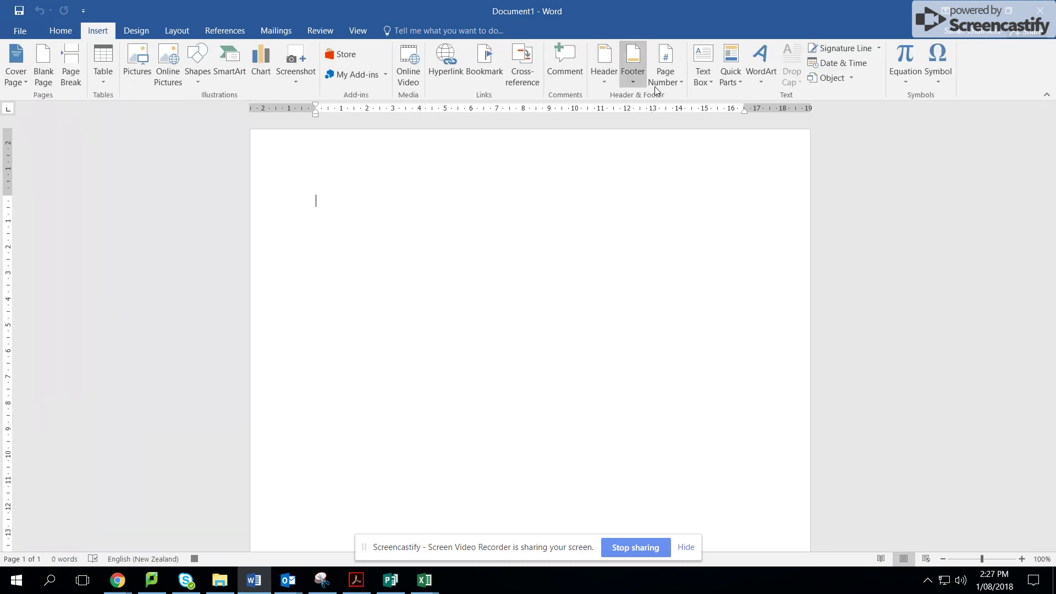
left_click(730, 65)
mouse_move(755, 98)
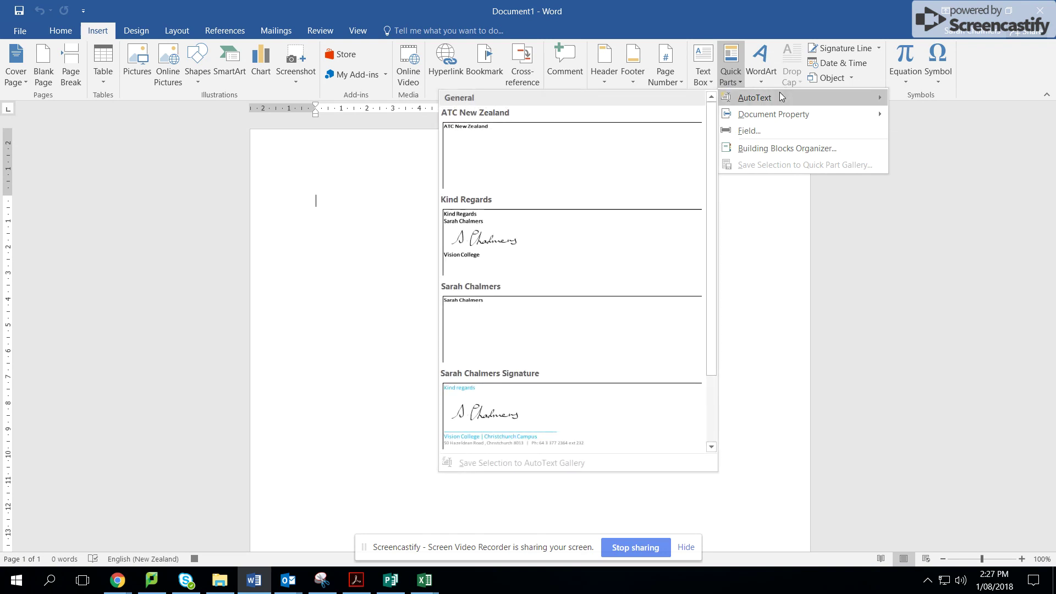
left_click(537, 398)
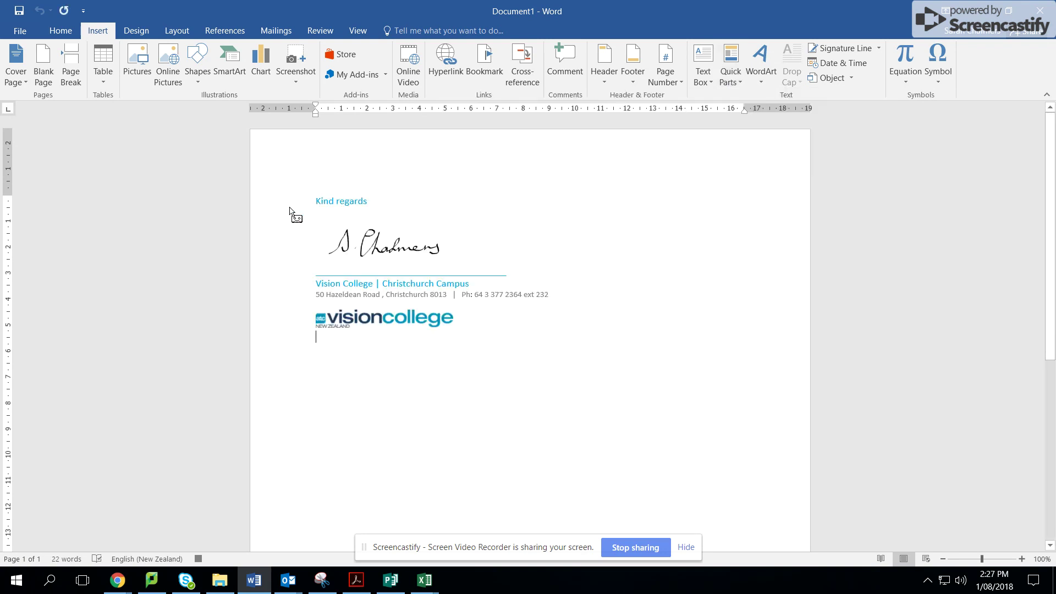
left_click(199, 559)
left_click_drag(333, 352, 289, 206)
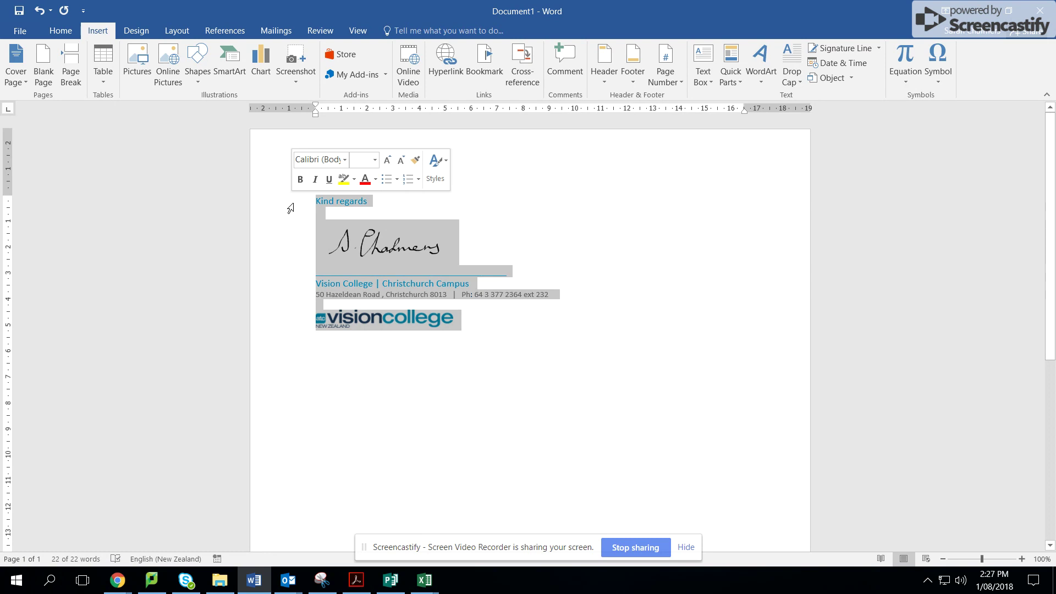
Delete the signature block, undo to restore it, then reselect and delete it again.
key("Delete")
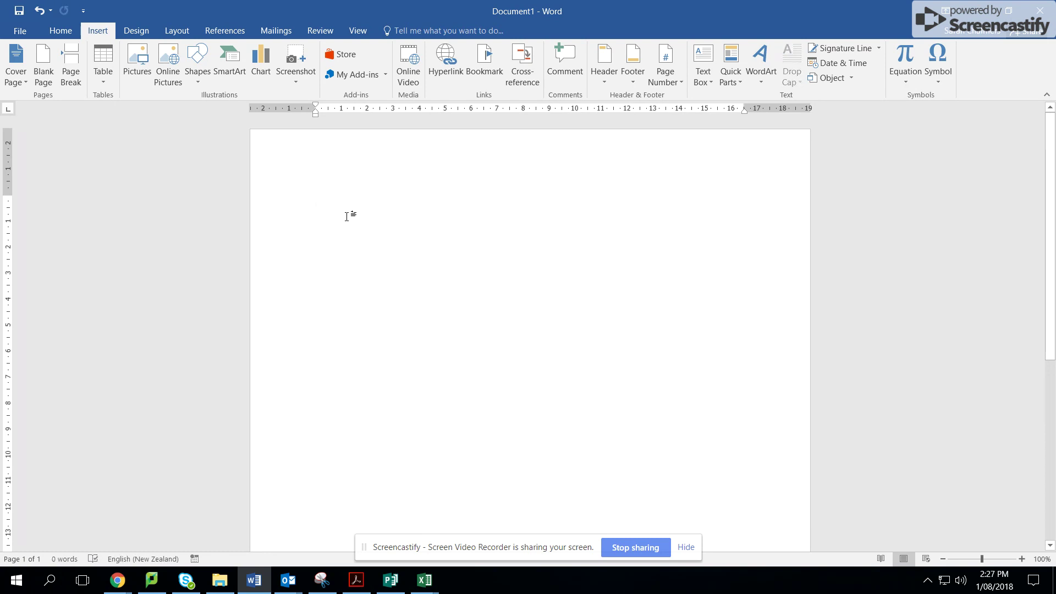
key("alt+s")
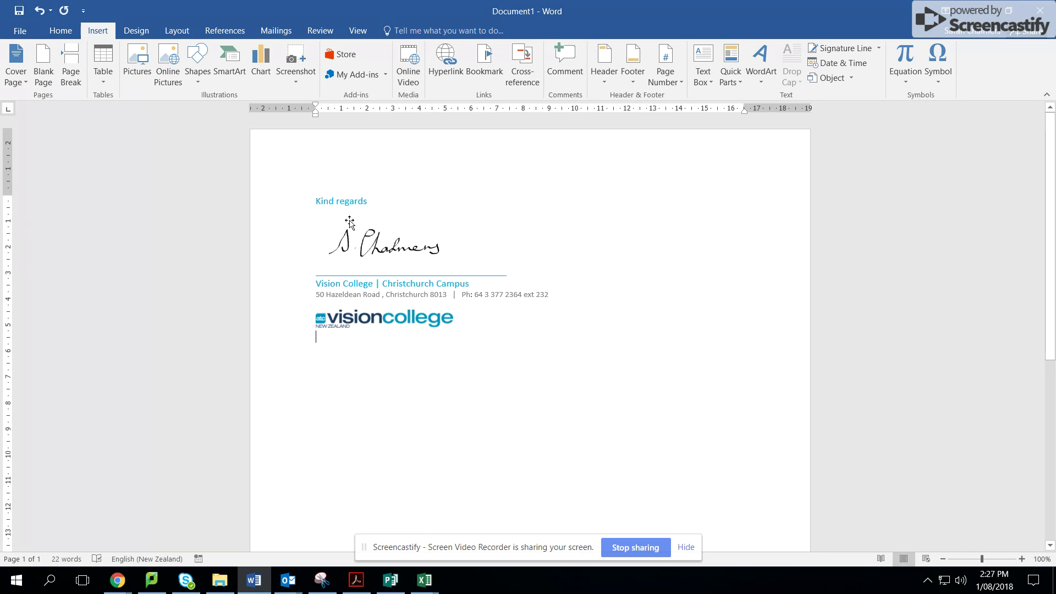
left_click_drag(314, 335, 312, 209)
key("Delete")
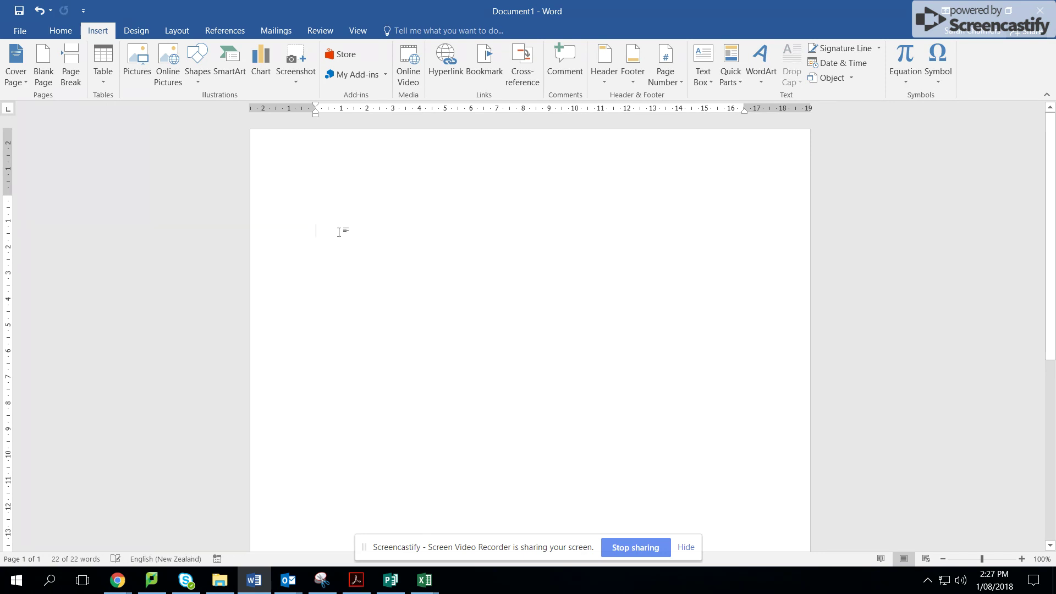
left_click(356, 31)
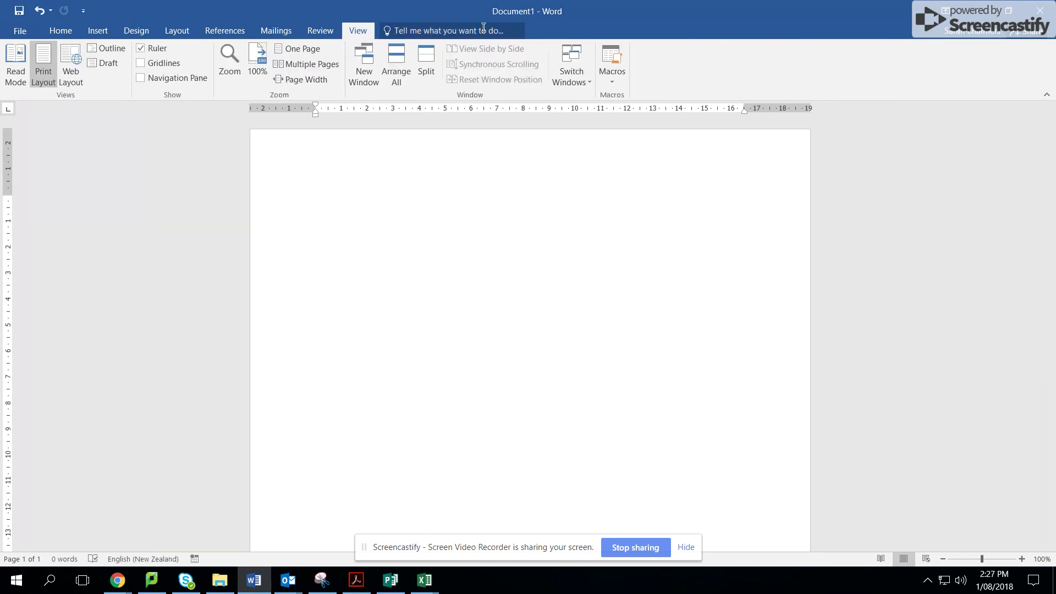
Run the Sarah_Formal_Sig macro from View Macros, then delete the signature it inserts.
left_click(620, 77)
left_click(636, 99)
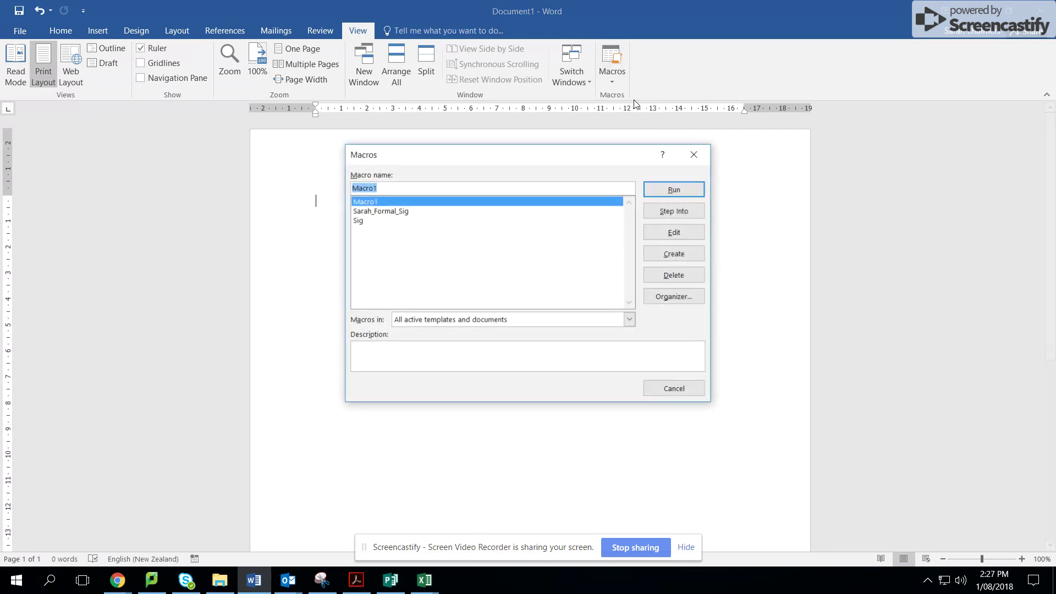
left_click(385, 211)
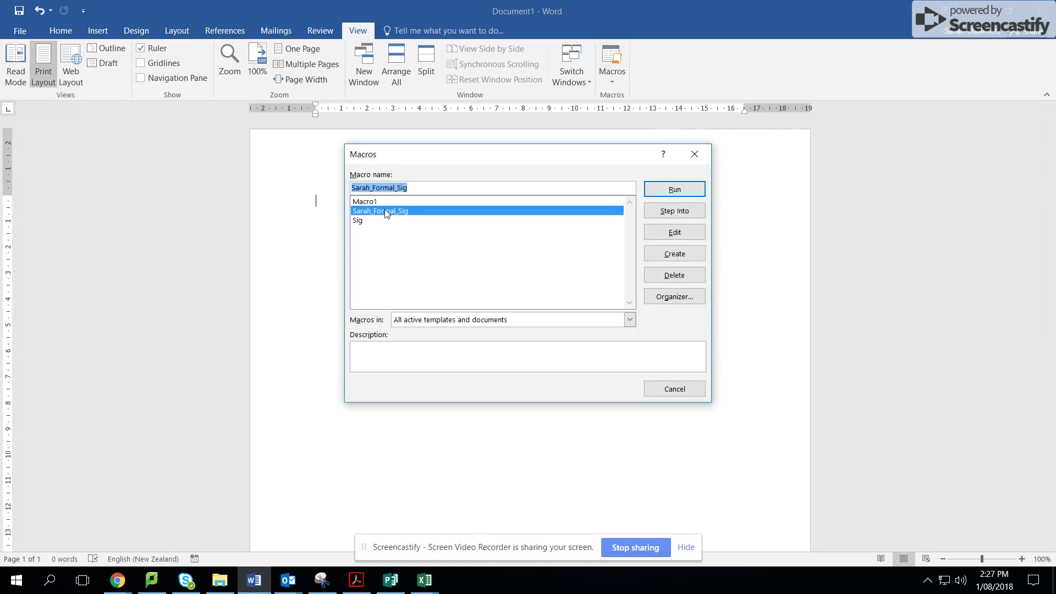
left_click(673, 189)
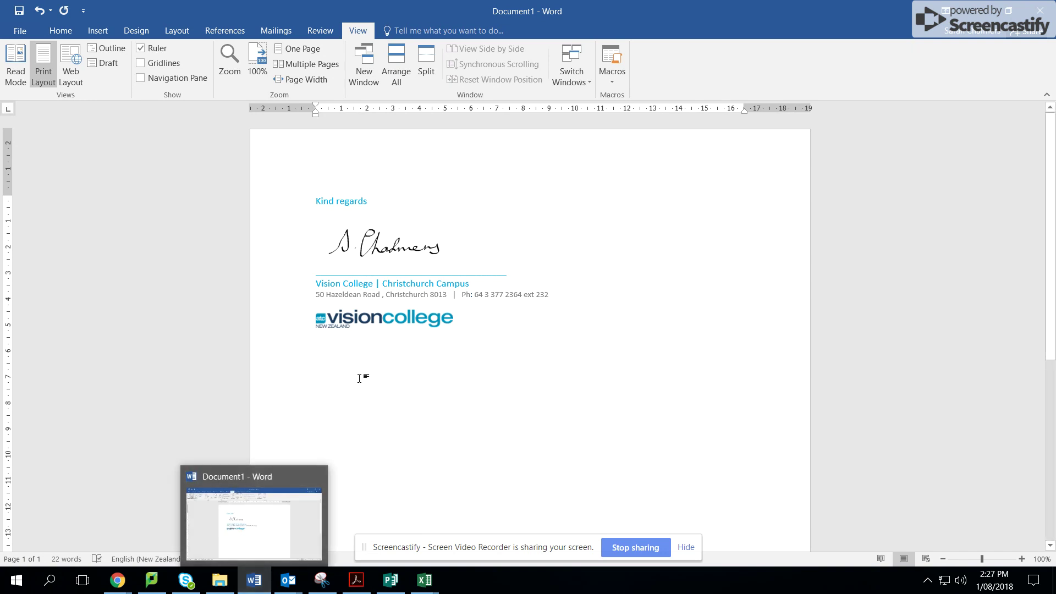
left_click_drag(352, 350, 297, 211)
key("Delete")
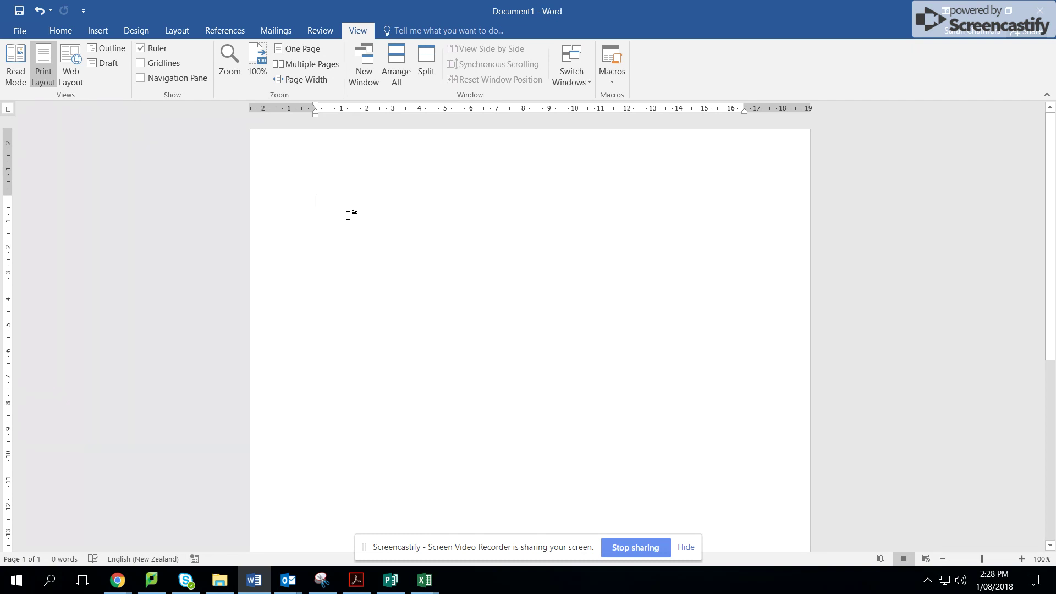
Bring up the Save As dialog for This PC via Browse.
left_click(20, 31)
left_click(19, 153)
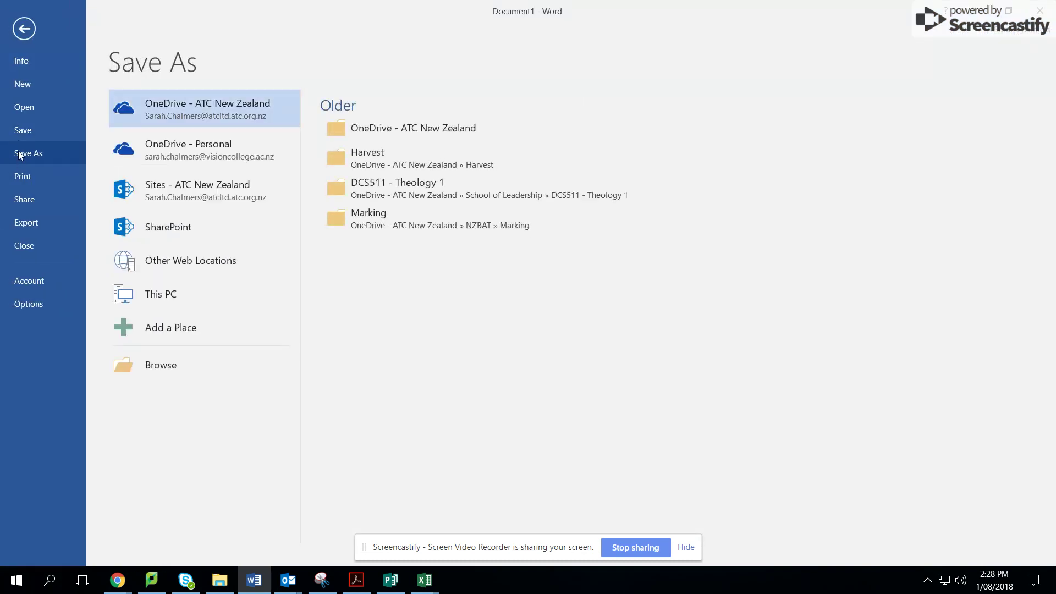
left_click(182, 295)
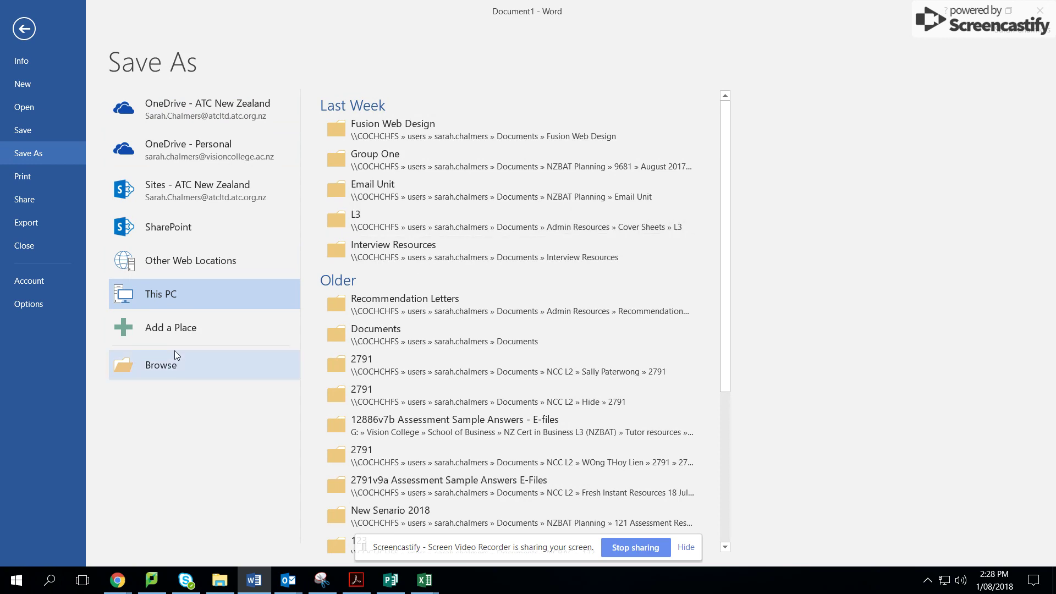
left_click(159, 366)
scroll(182, 208, "down", 2)
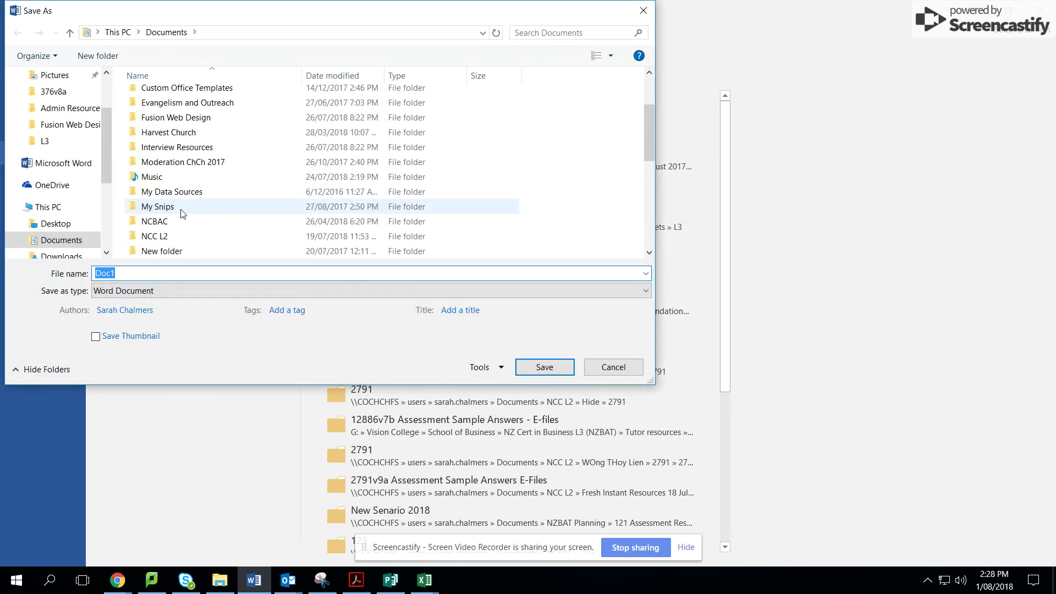
scroll(179, 206, "up", 2)
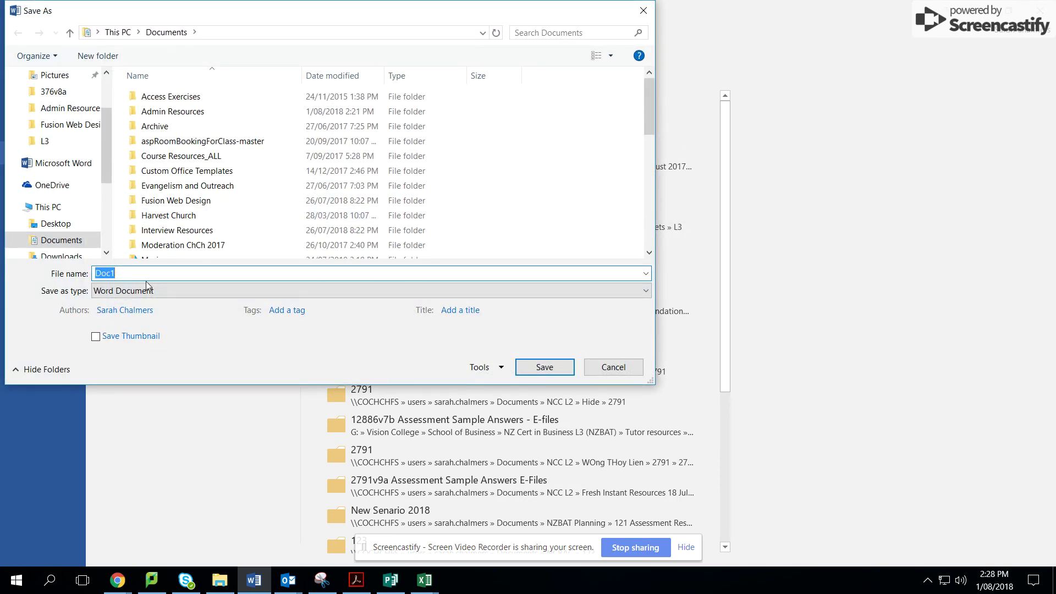
type("Macro Example")
Save the file as Macro Example 1 with type Word Macro-Enabled Document.
left_click(107, 293)
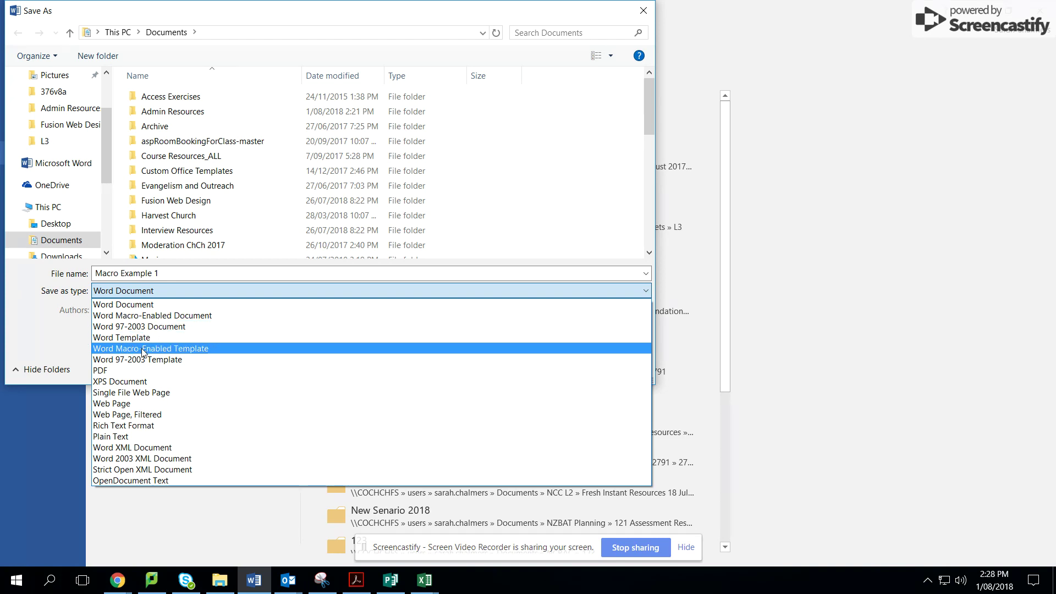
left_click(152, 316)
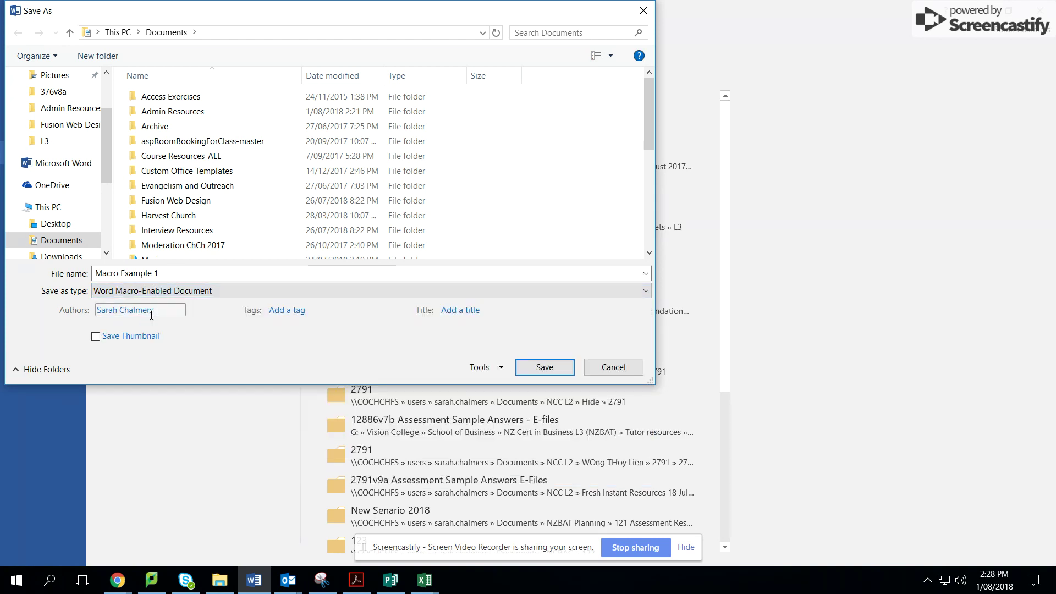
left_click(533, 368)
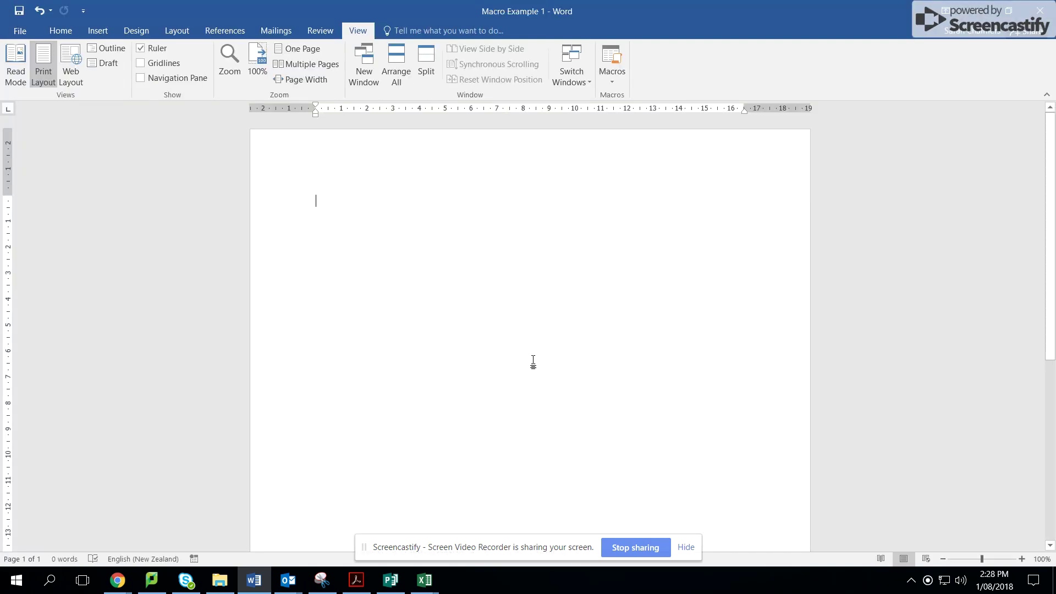